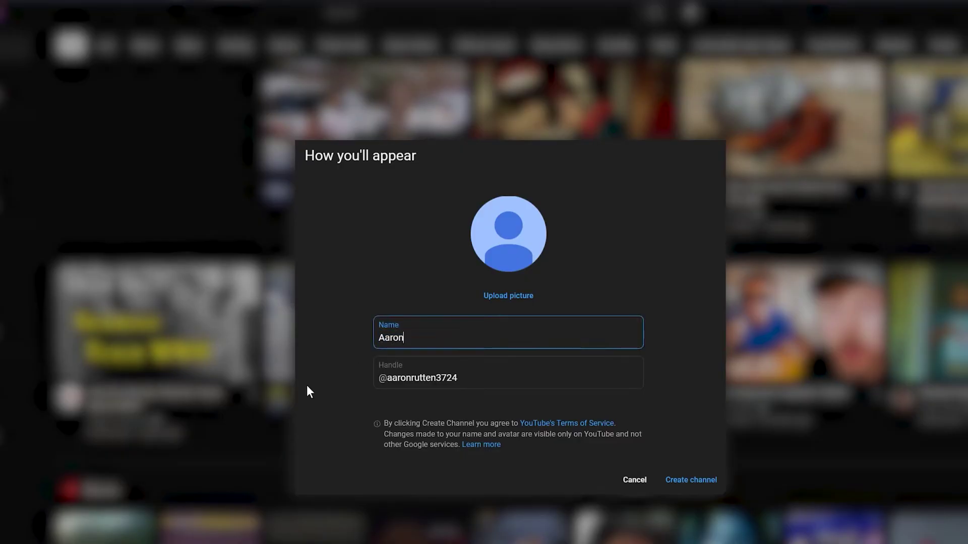
Step: Append "'s Rebelle Tutorials" to the channel name, then scroll YouTube Help's video formatting guidelines
type("'s Rebelle Tutorials")
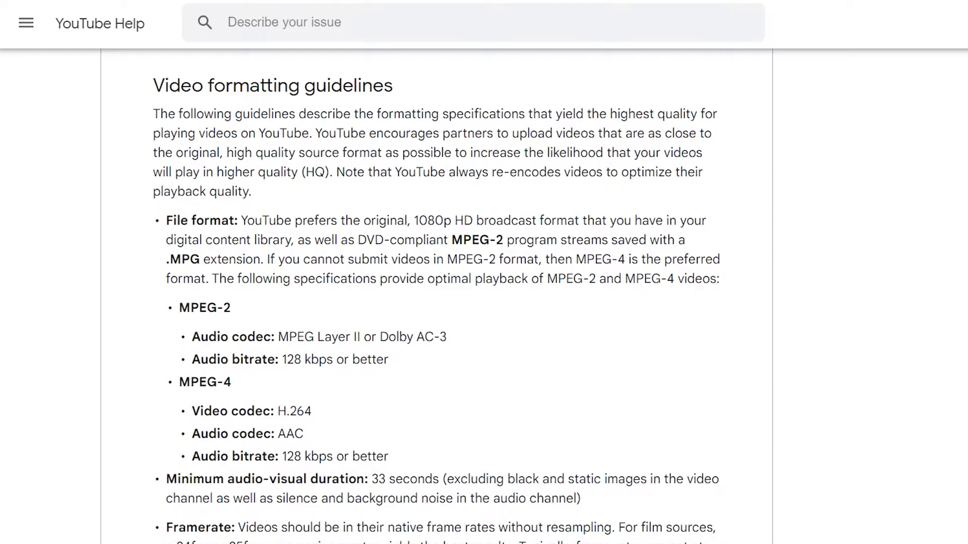
scroll(436, 297, "down", 8)
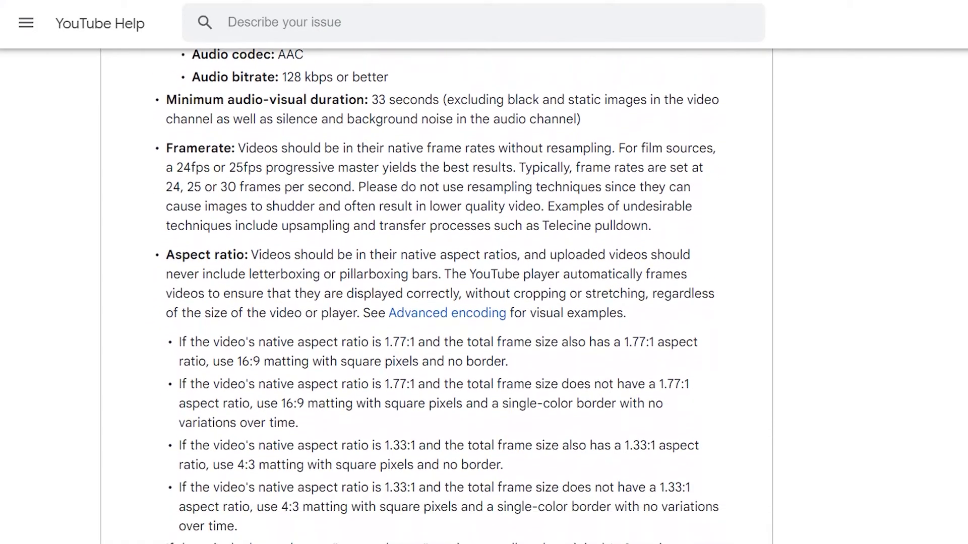
scroll(436, 297, "down", 6)
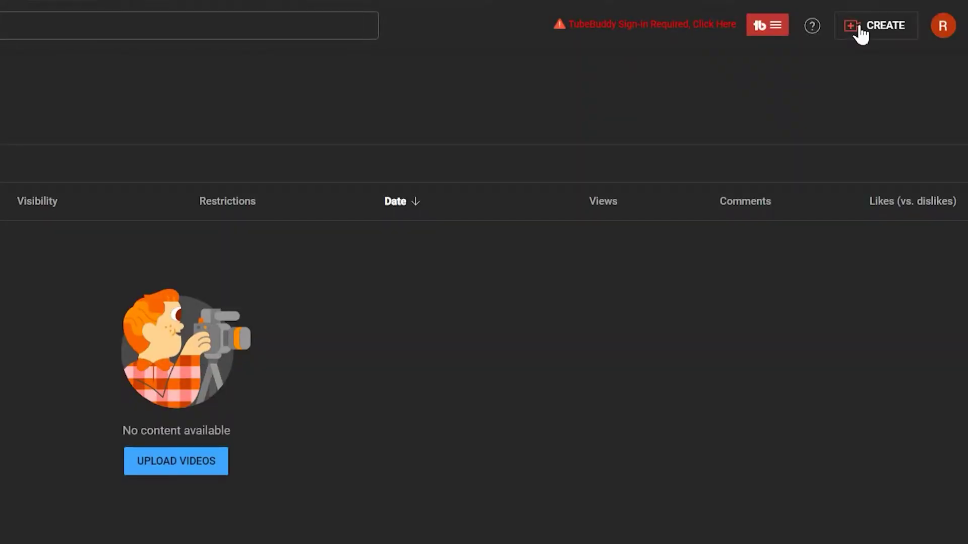
Step: Upload banana-speedpaint.mp4 through CREATE > Upload videos
left_click(878, 32)
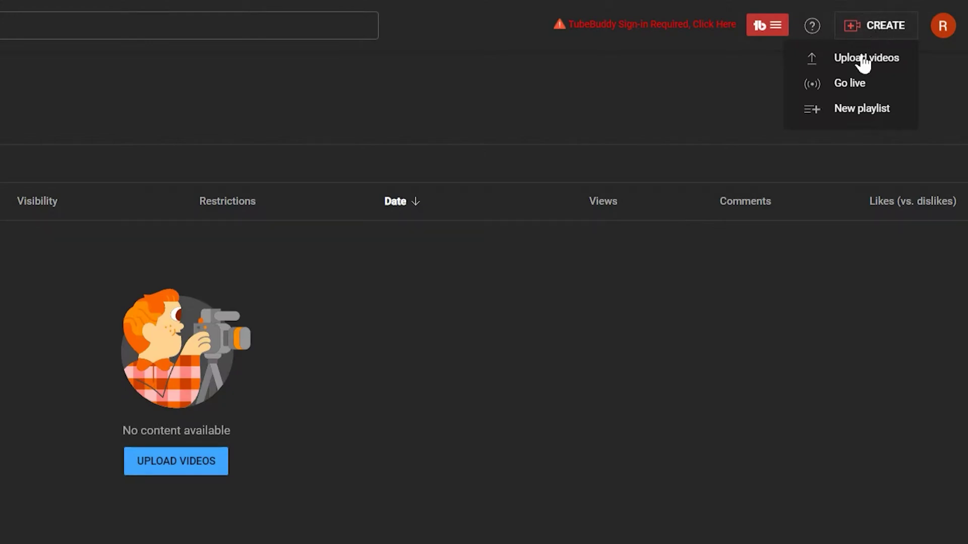
left_click(852, 58)
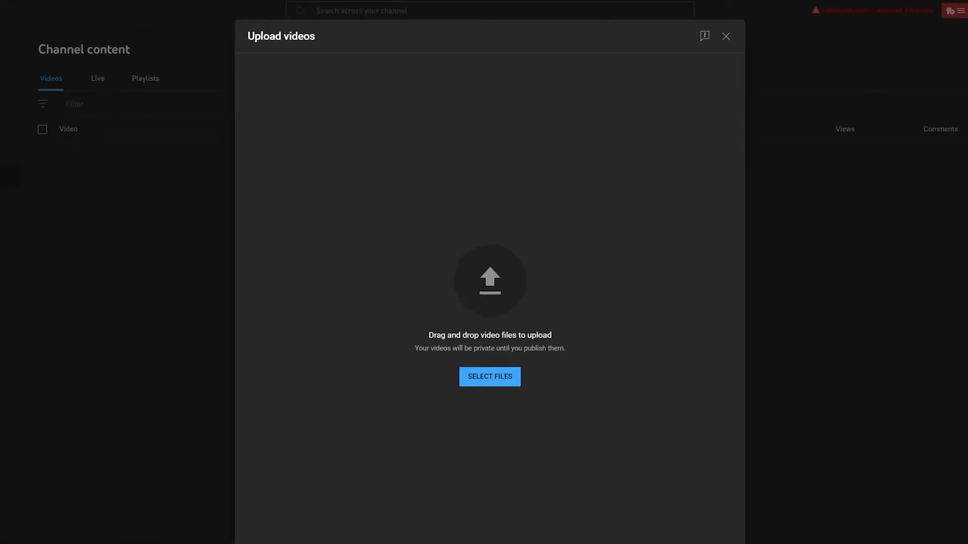
left_click_drag(967, 57, 519, 283)
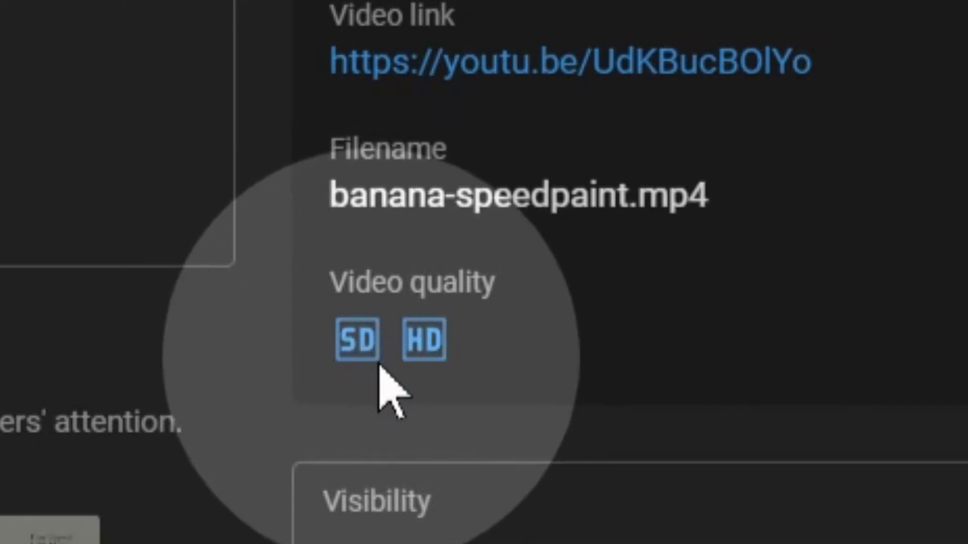
mouse_move(382, 353)
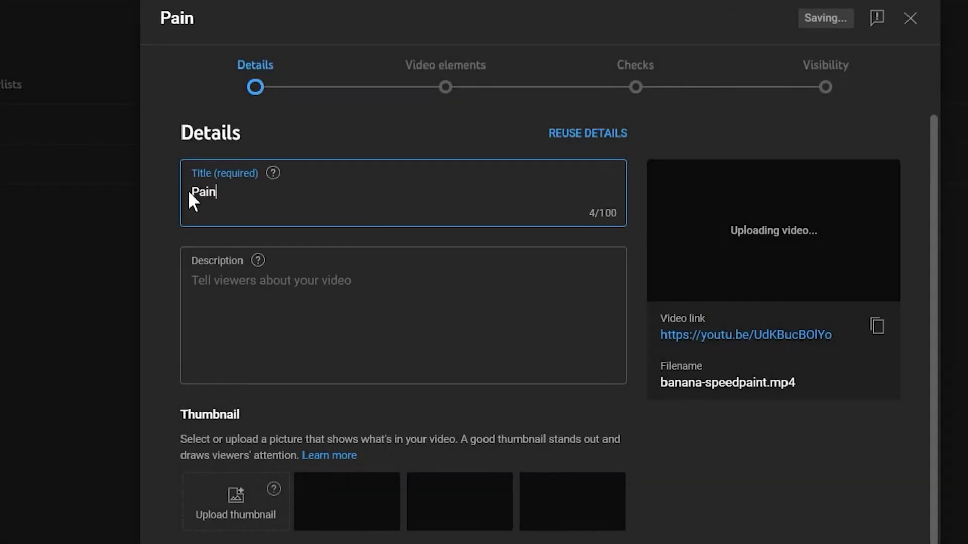
Step: Title the video 'Painting of a Photorealistic Banana - Rebelle Time Lapse Art' and begin its description
type("ting g")
key("BackSpace")
type("o")
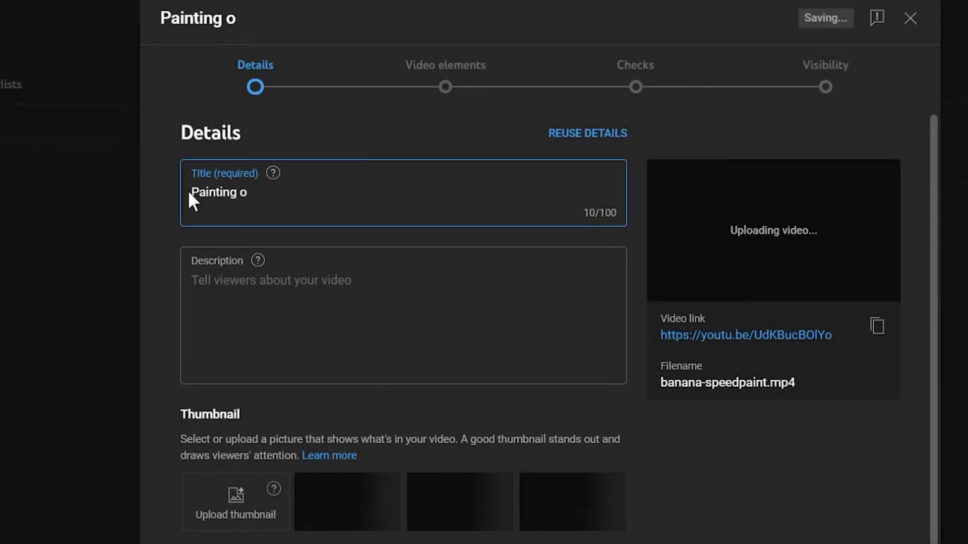
type("f a Re")
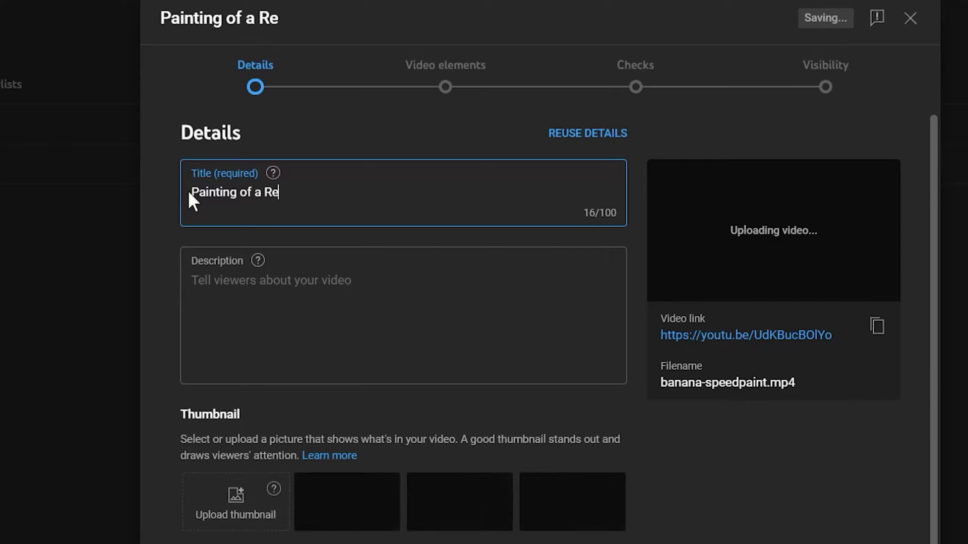
key("BackSpace")
key("BackSpace")
type("Photorealistic Banana - Rebelle Time Lapse Art")
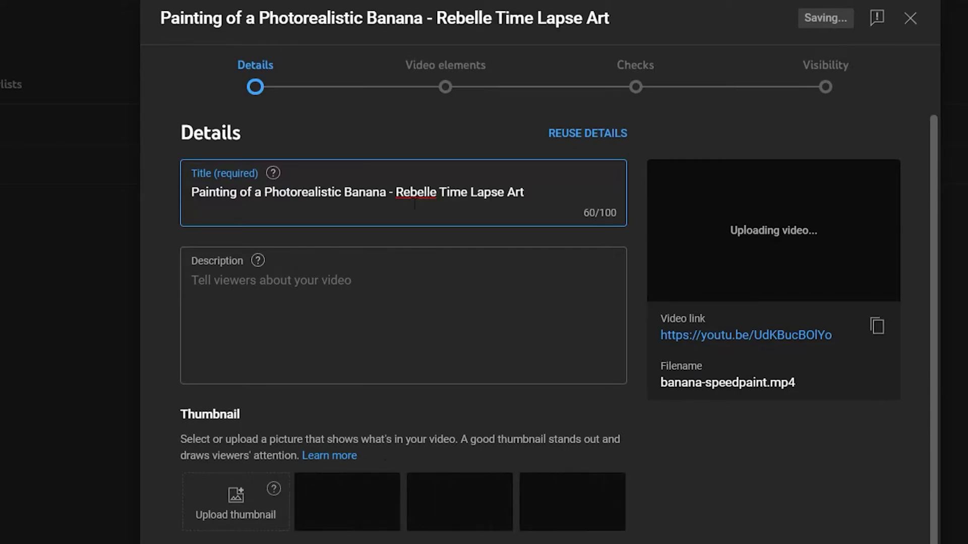
left_click(352, 276)
type("Time lapse ")
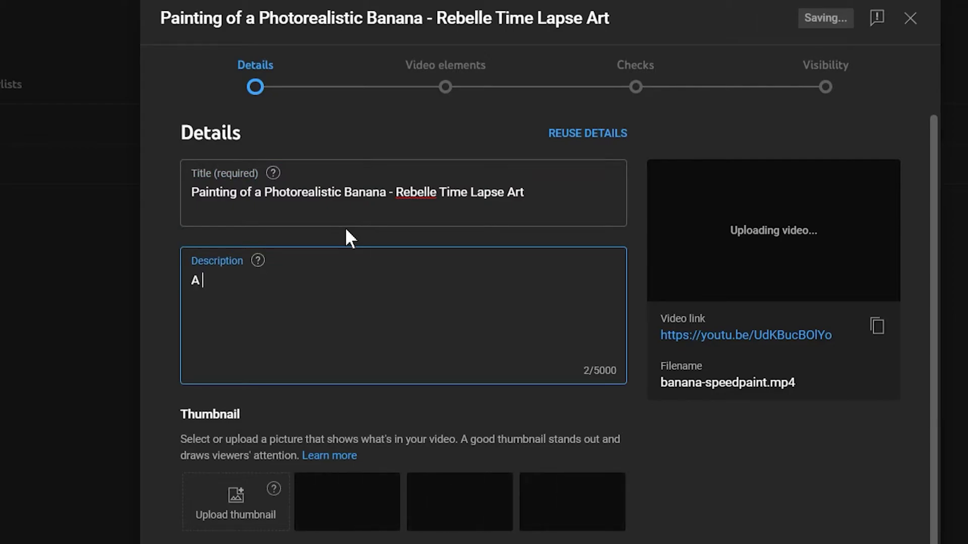
type("of a digital painting o")
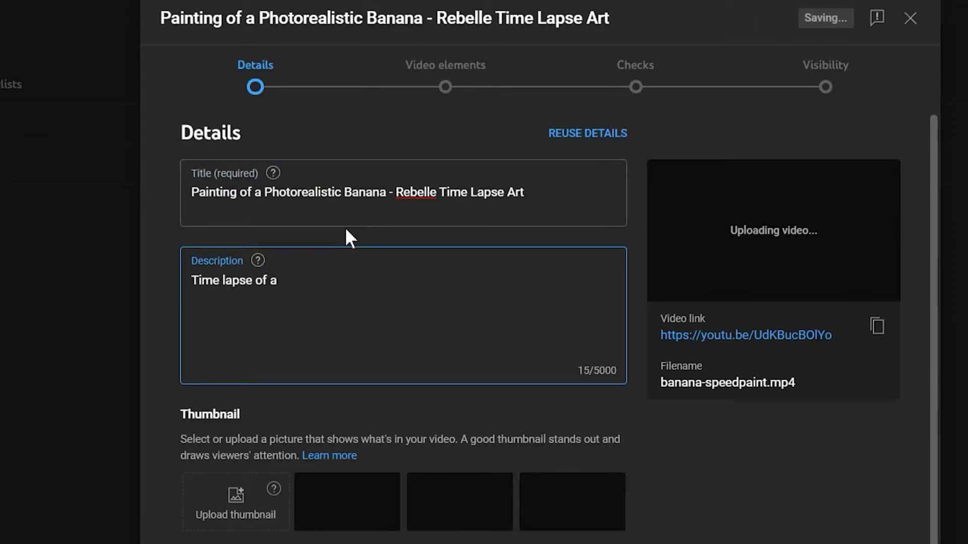
type("f a banana made with")
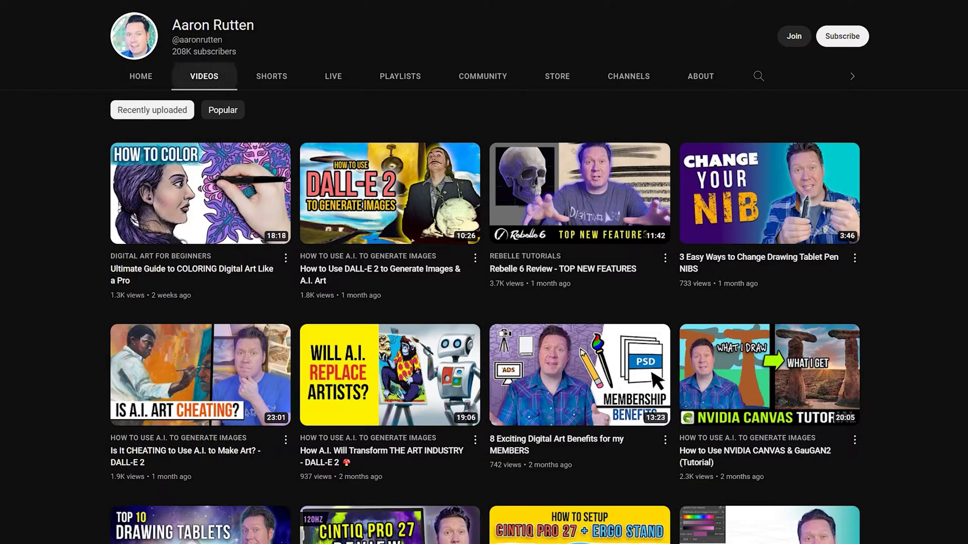
scroll(484, 272, "down", 3)
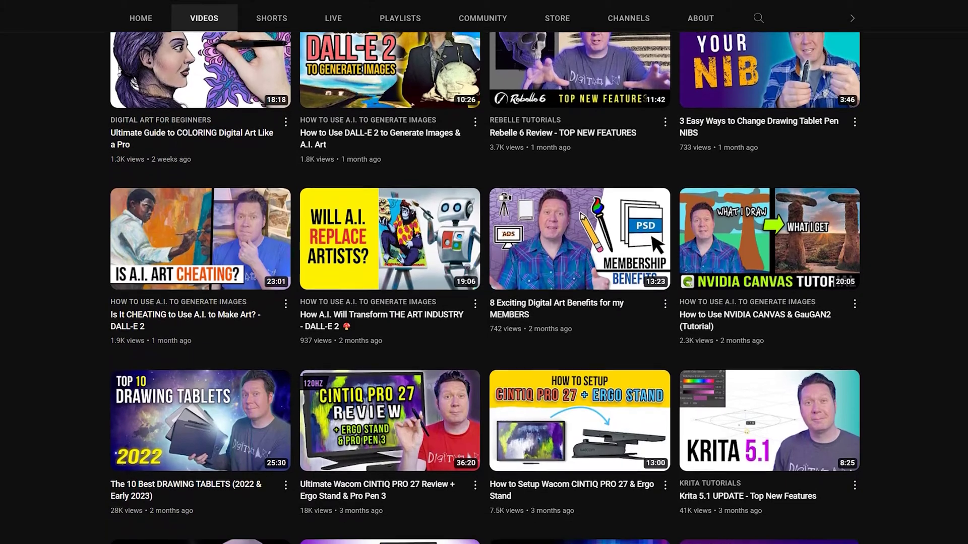
scroll(484, 272, "down", 3)
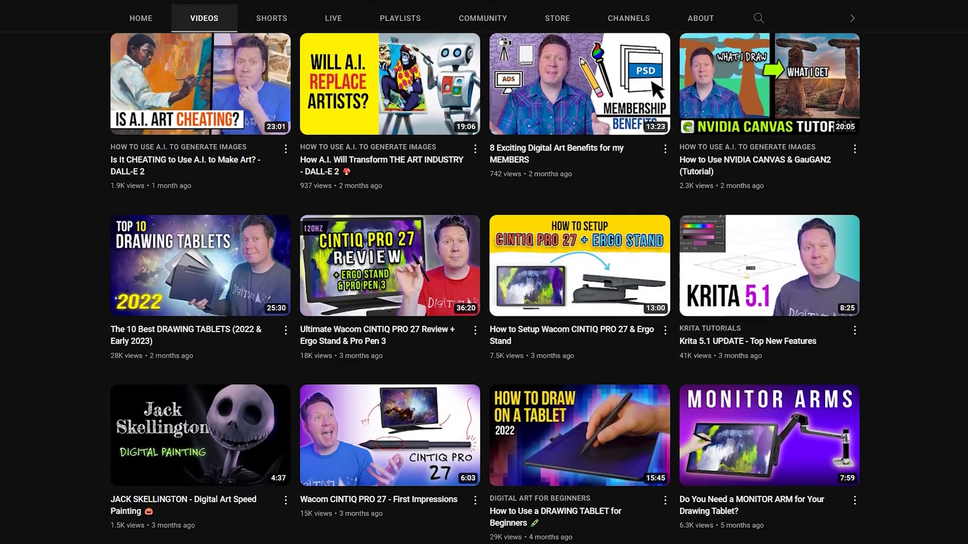
scroll(484, 272, "down", 3)
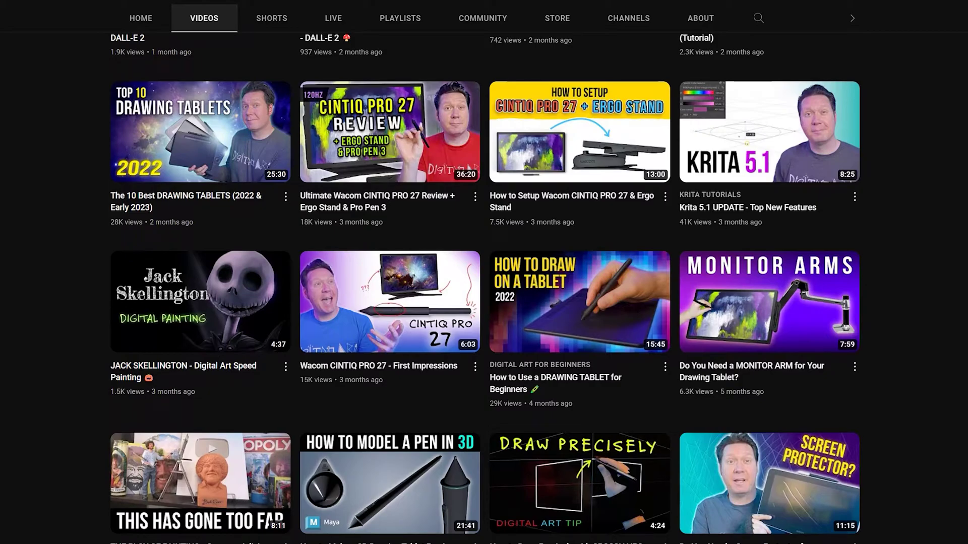
scroll(484, 272, "down", 3)
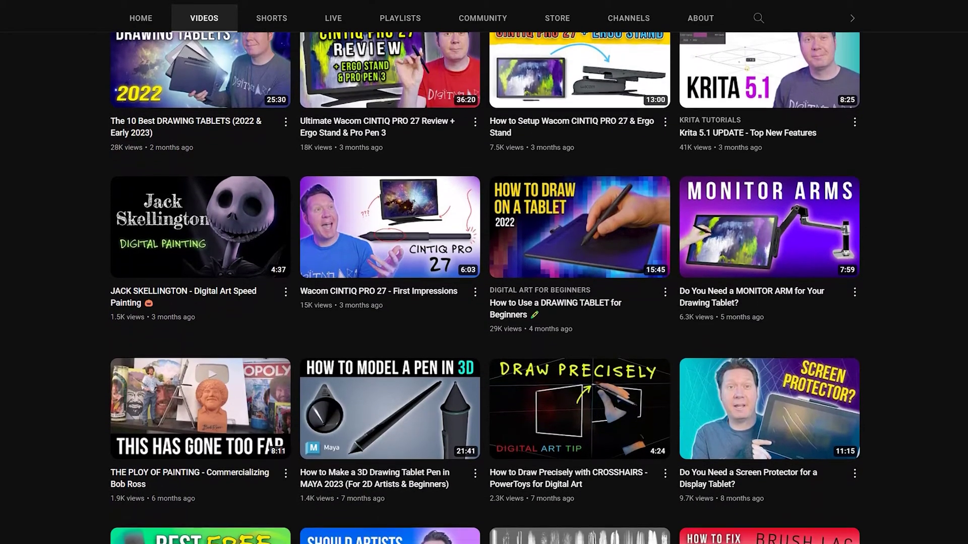
scroll(483, 272, "down", 2)
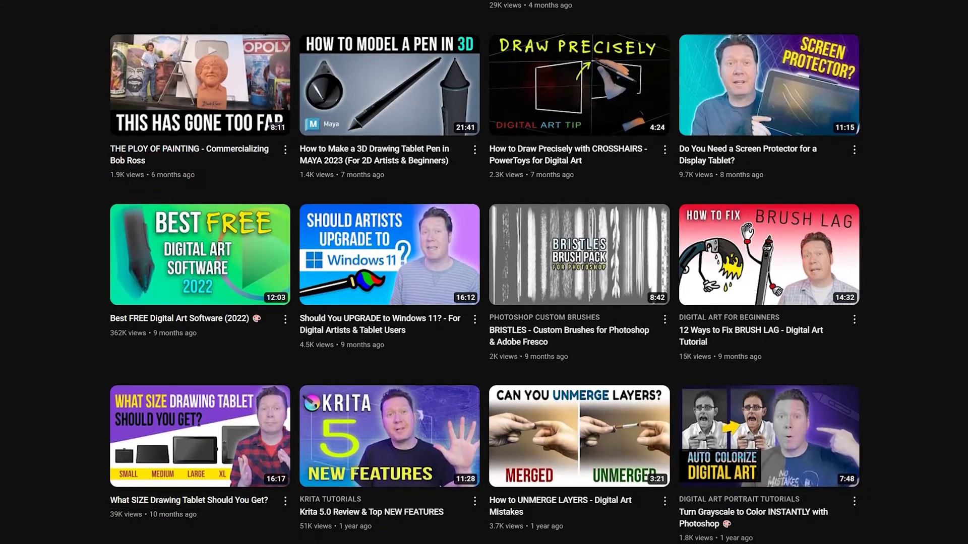
scroll(484, 272, "down", 3)
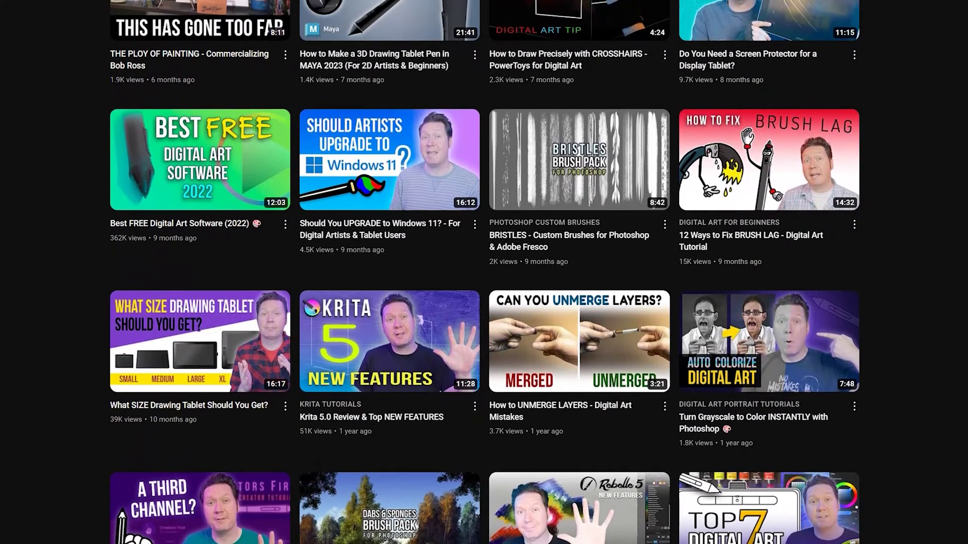
scroll(484, 272, "down", 3)
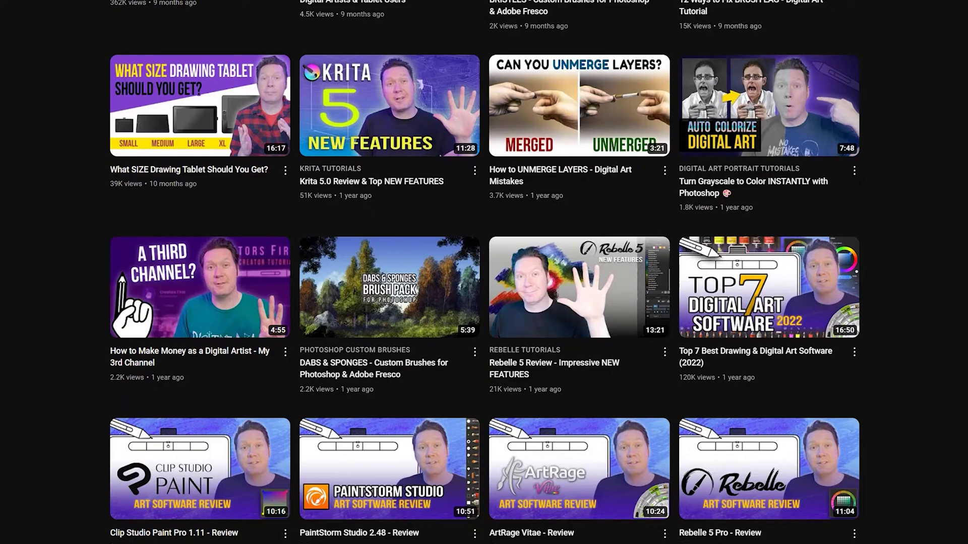
scroll(484, 272, "down", 5)
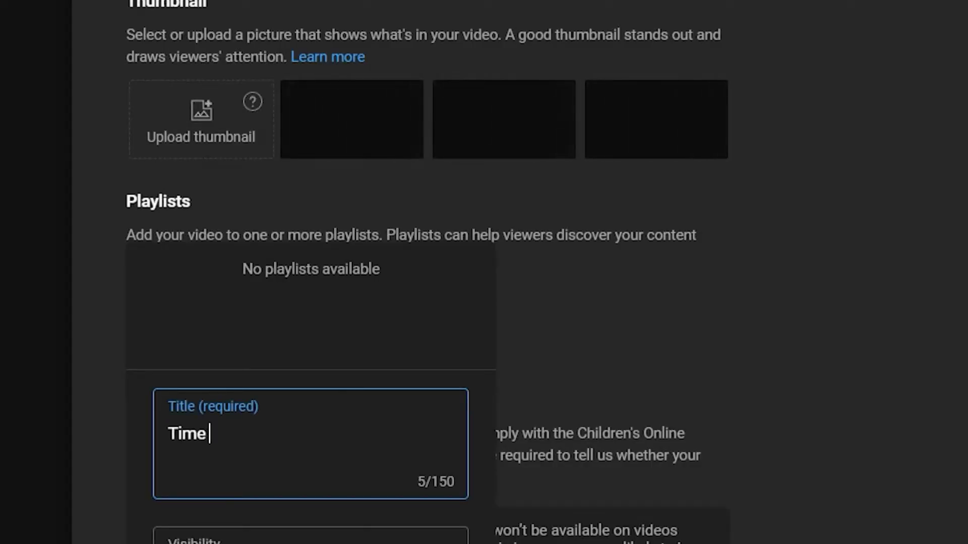
Step: Create a new playlist named 'Rebelle Time Lapse Art' for the video
type("Lapse Art")
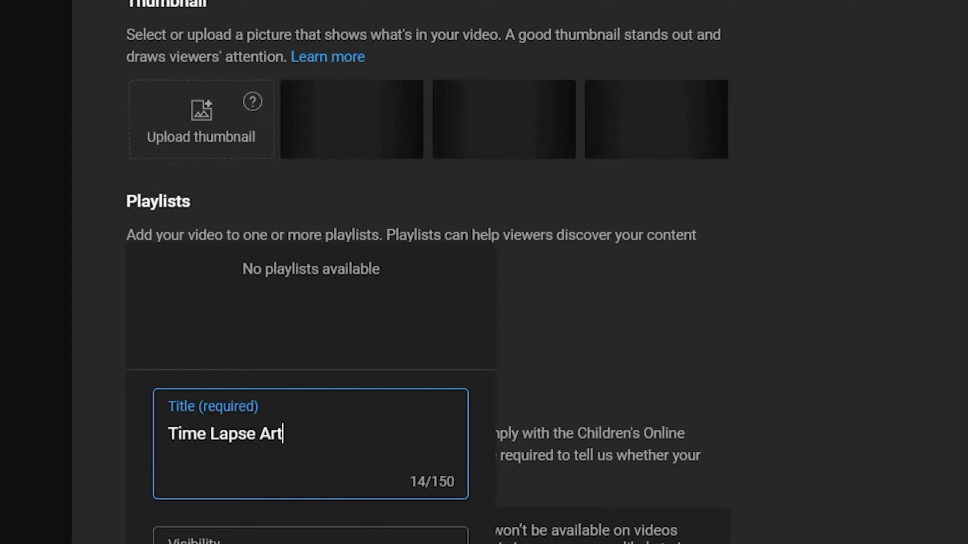
left_click(168, 434)
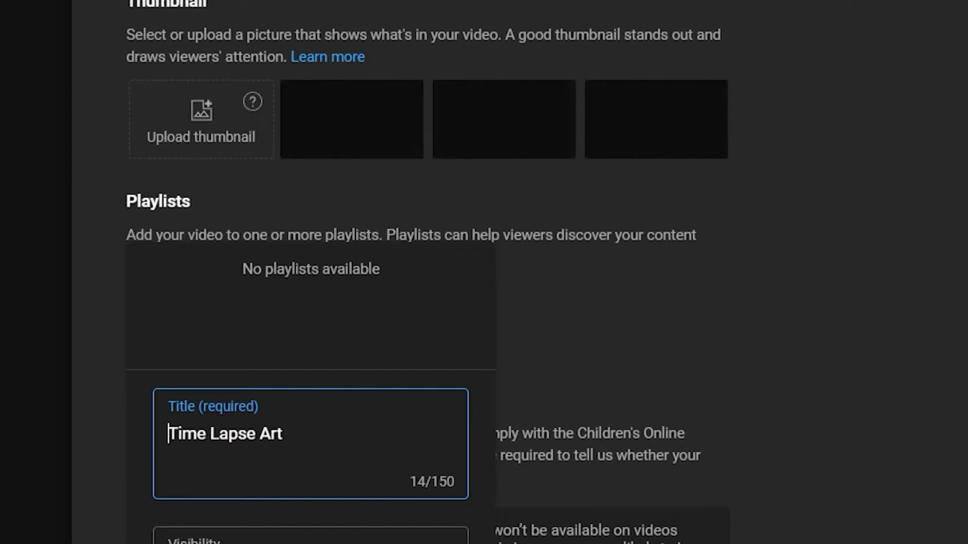
type("Rebelle")
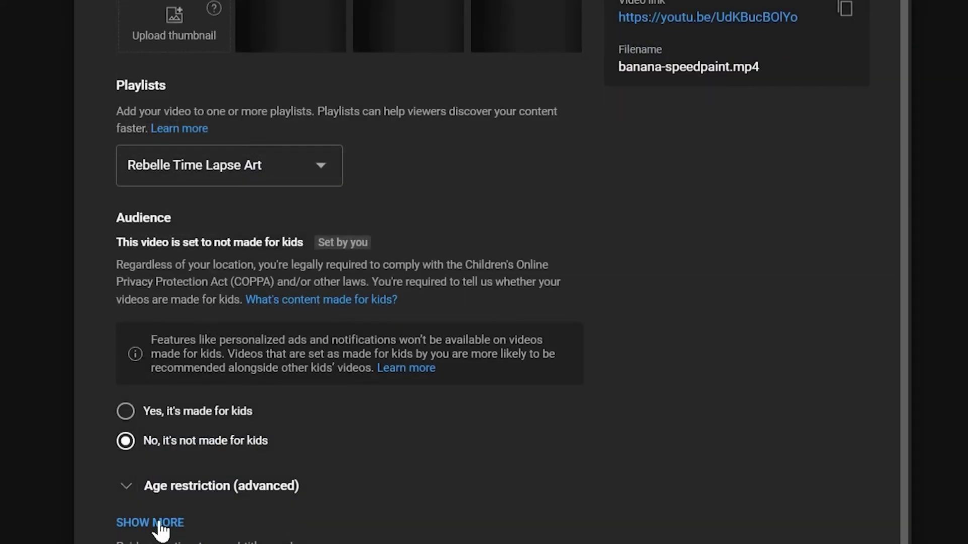
Step: Under Show more, change the tag to 'rebelle 3.1' and remove 'rebelle pro 6'
left_click(158, 526)
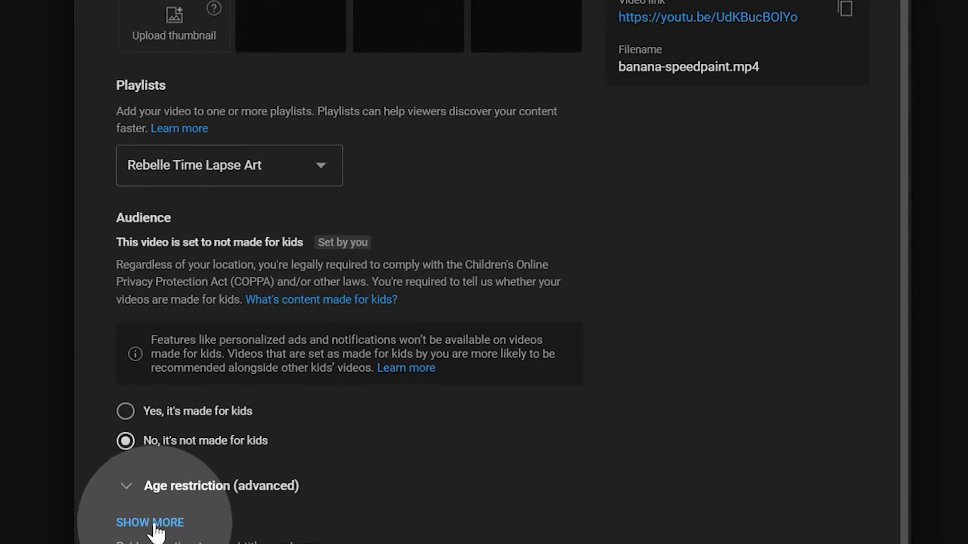
scroll(547, 411, "down", 10)
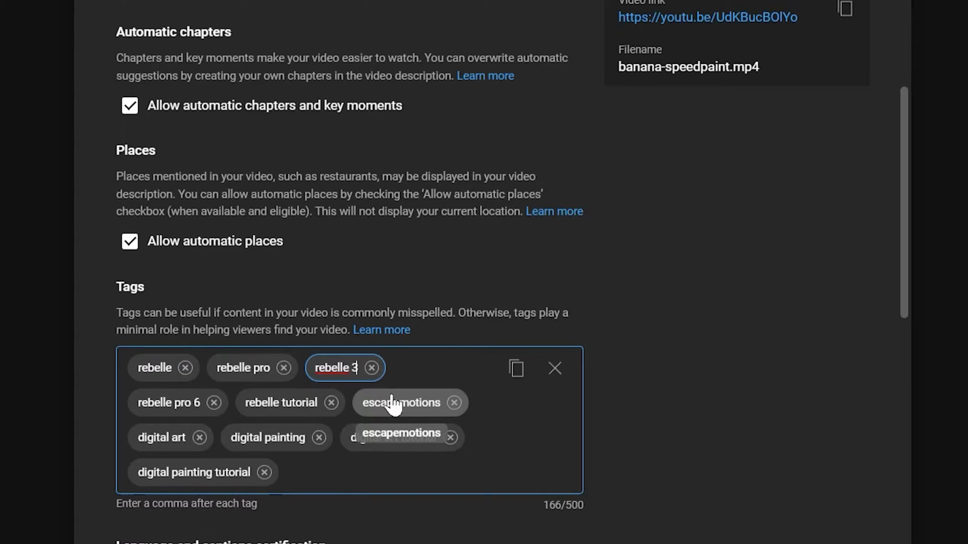
type(".1")
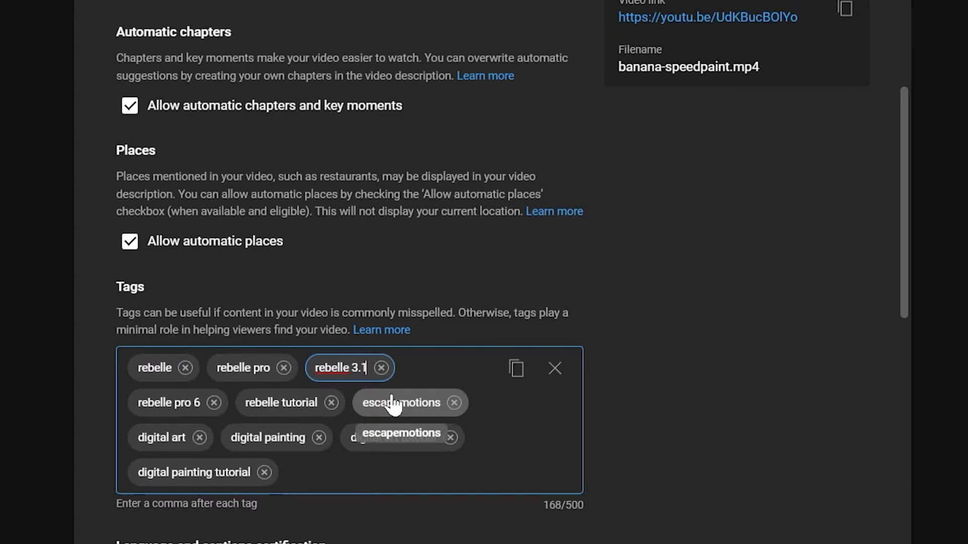
left_click(214, 403)
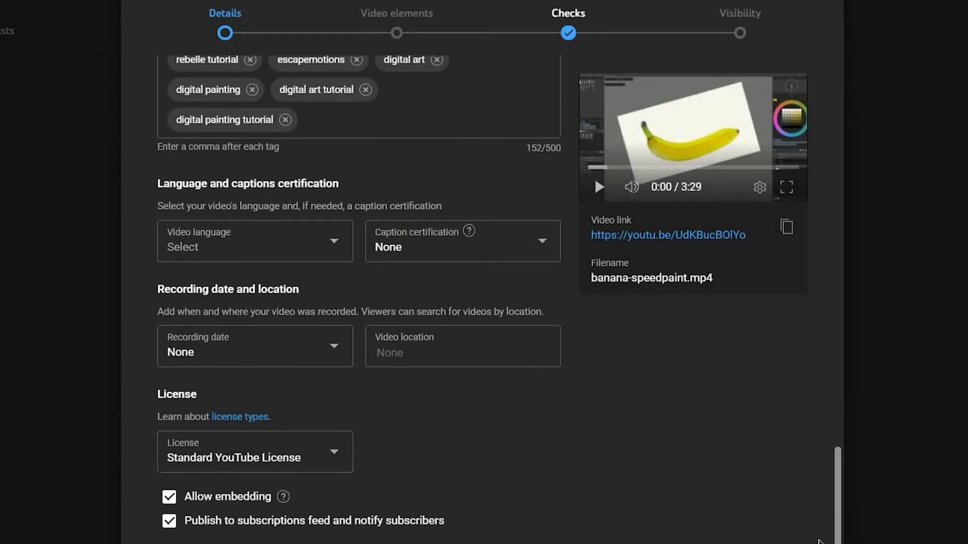
Step: Choose English (United States) in the Video language dropdown
scroll(281, 222, "down", 1)
left_click(281, 222)
left_click_drag(348, 242, 348, 367)
left_click(244, 441)
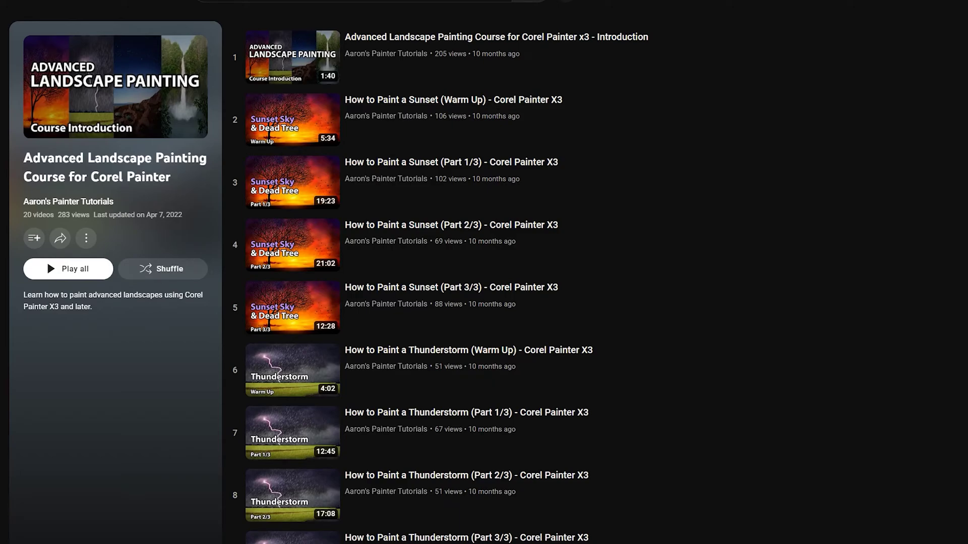
Step: Scroll the Advanced Landscape Painting Course for Corel Painter playlist to see its description and lessons
scroll(594, 424, "down", 3)
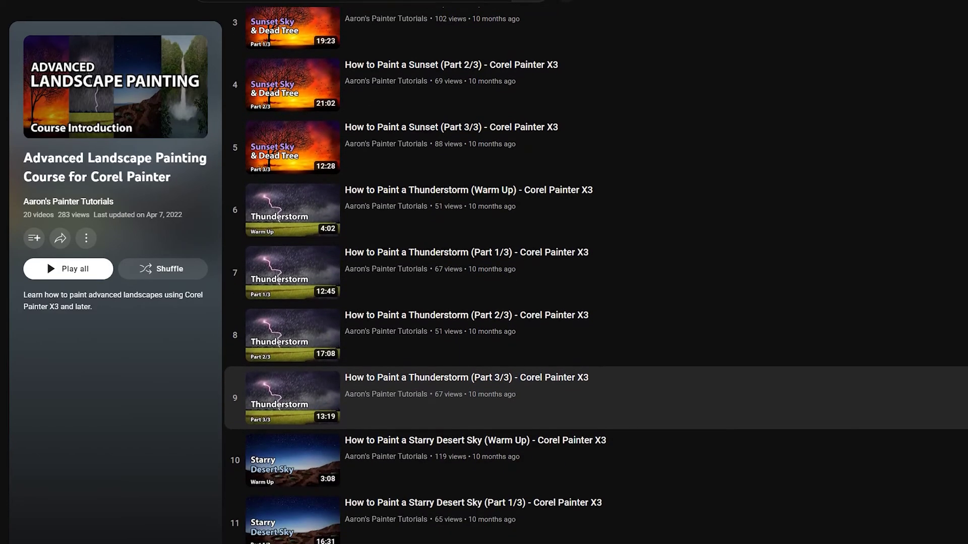
scroll(595, 398, "down", 3)
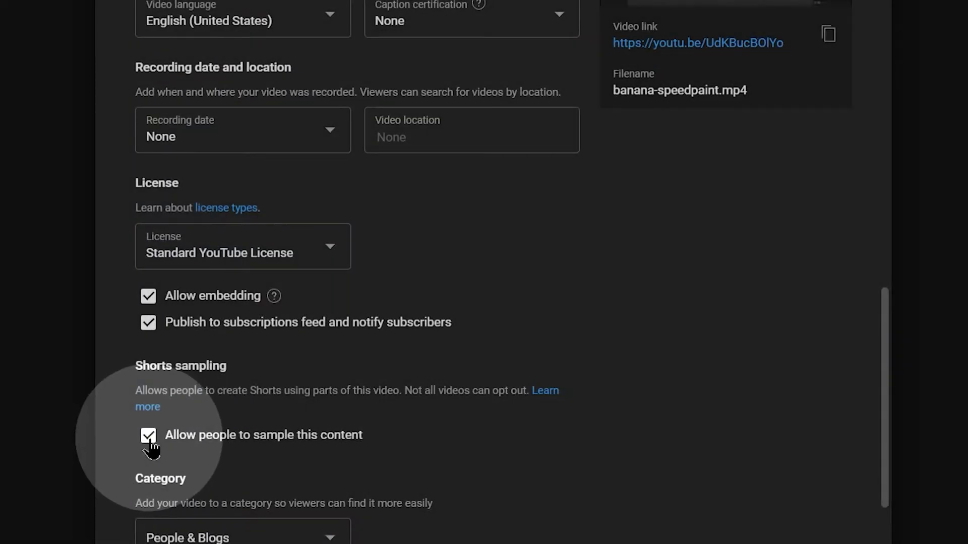
Step: Disallow Shorts sampling and set the video category to Education
left_click(150, 440)
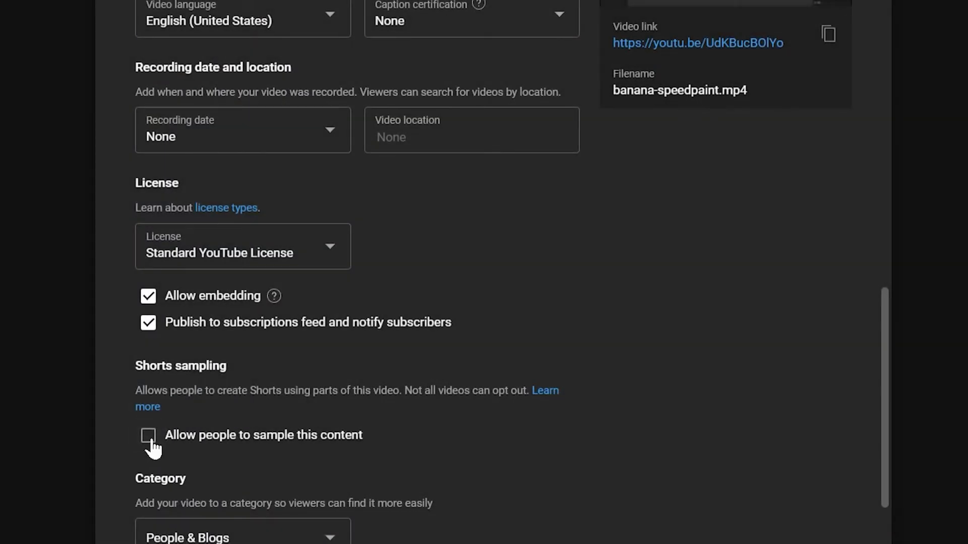
scroll(153, 447, "down", 6)
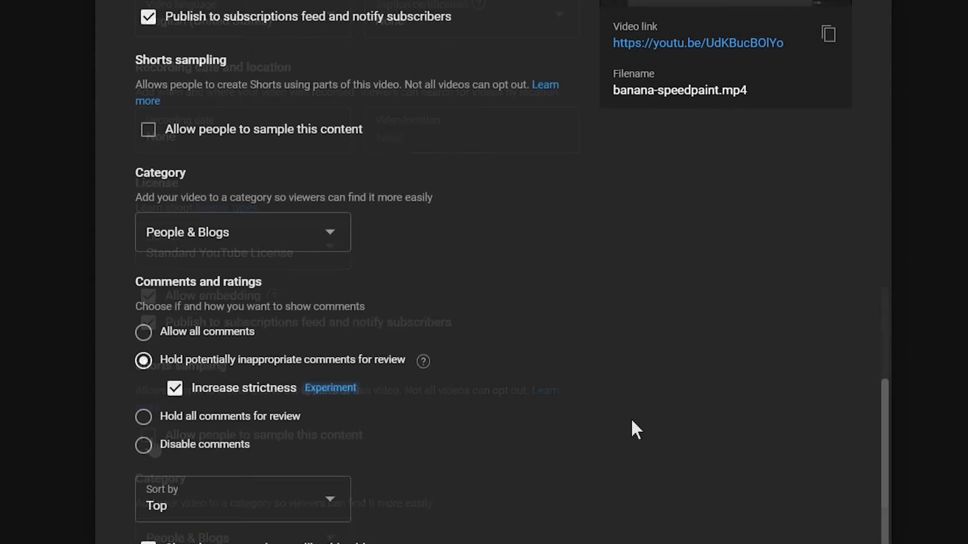
left_click(218, 229)
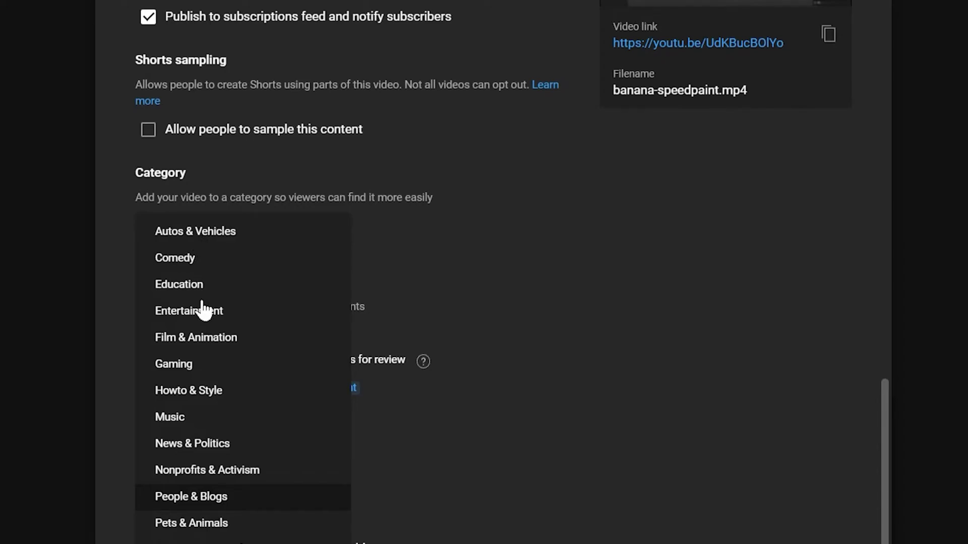
left_click(186, 291)
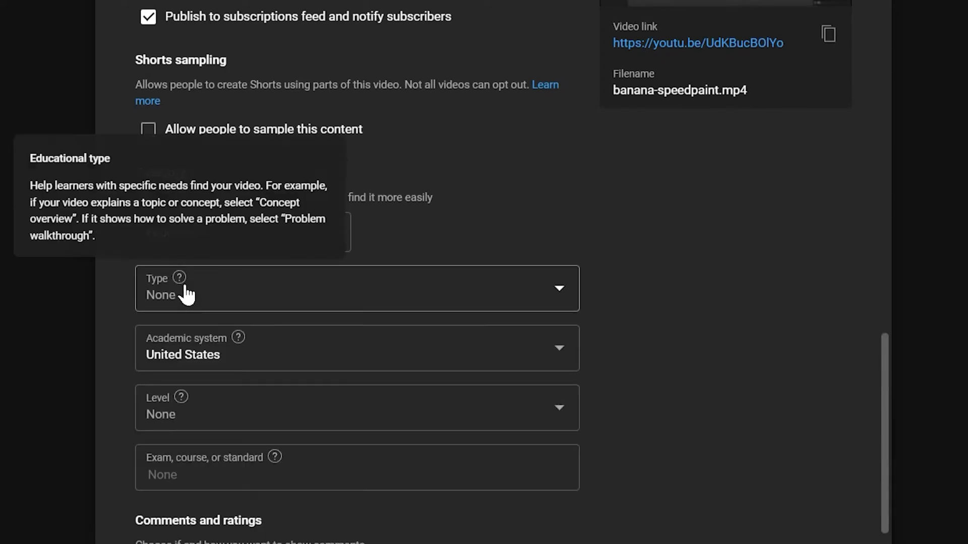
Step: Set the educational type to How-to and disable comments
left_click(188, 302)
left_click(190, 372)
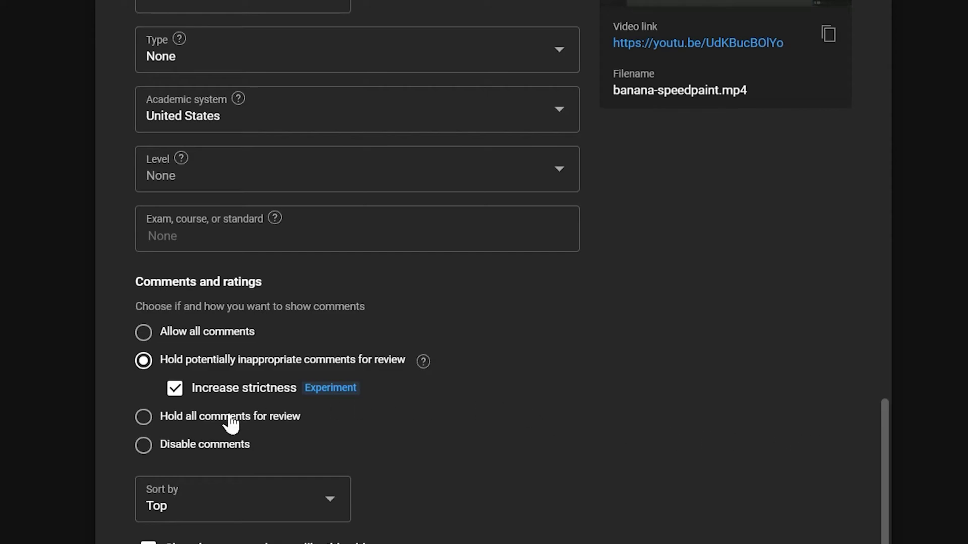
left_click(143, 445)
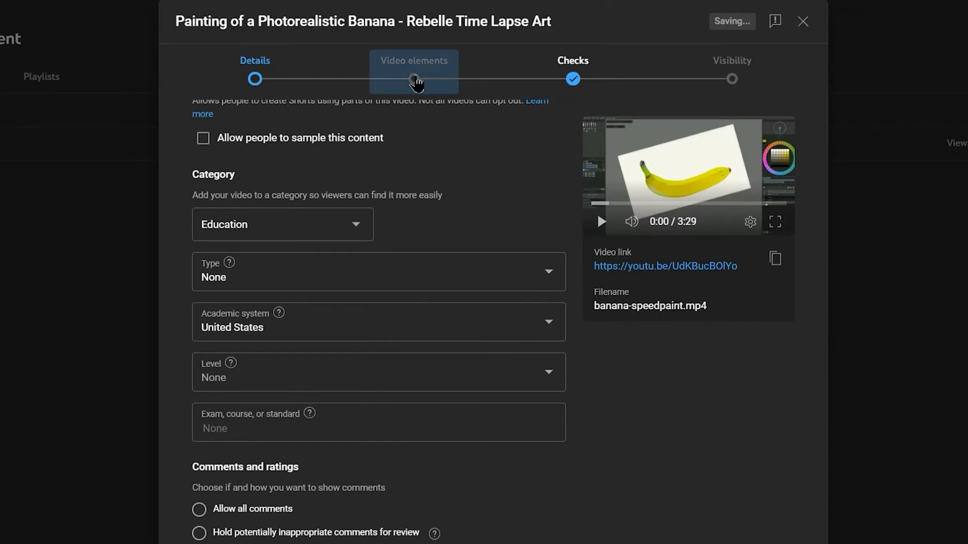
left_click(415, 79)
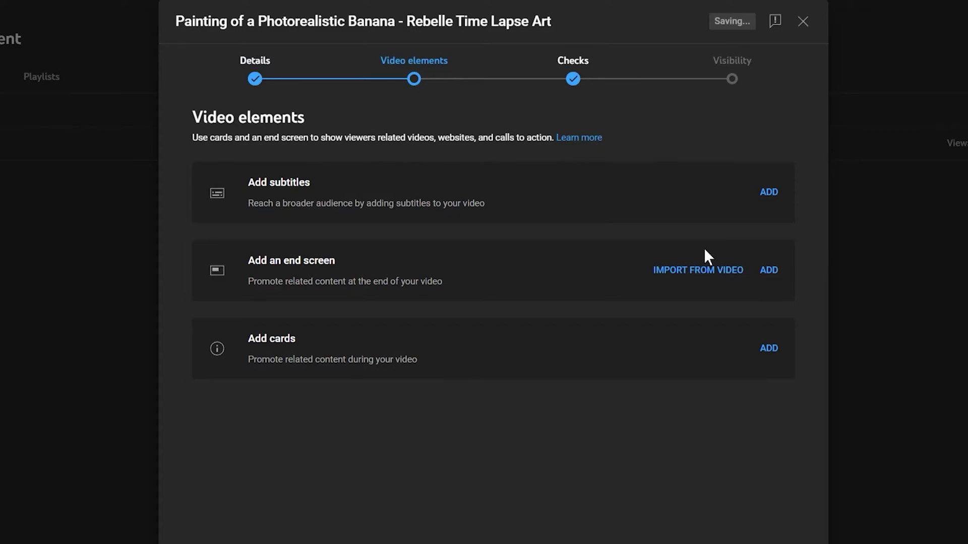
Step: Add an end screen with a Rebelle Time Lapse Art playlist element in the upper right
left_click(770, 272)
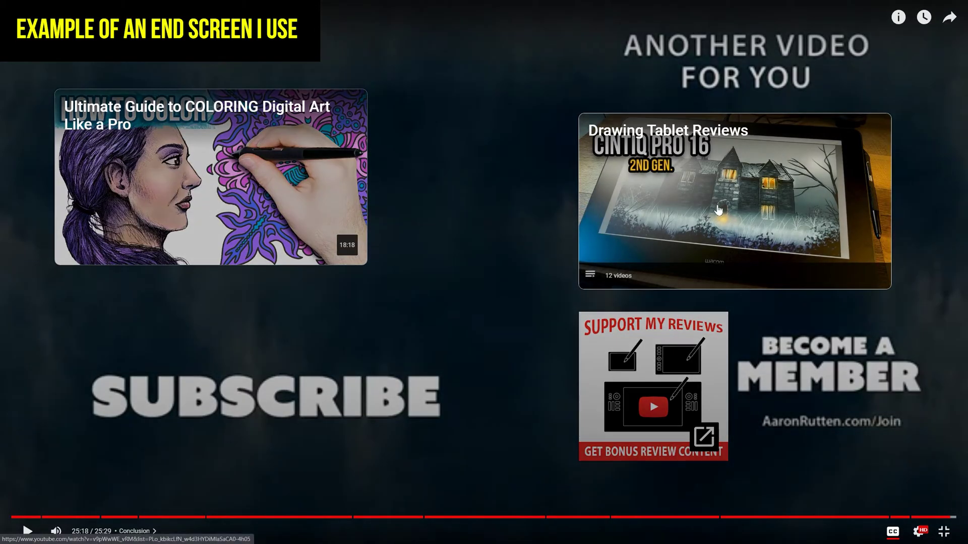
mouse_move(668, 392)
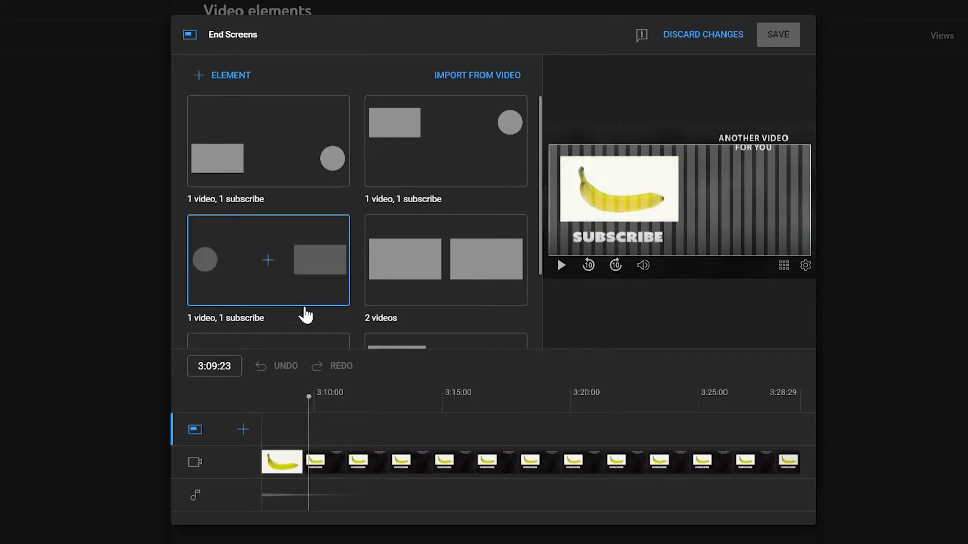
left_click(224, 75)
left_click(233, 86)
left_click(236, 134)
left_click_drag(523, 148, 709, 165)
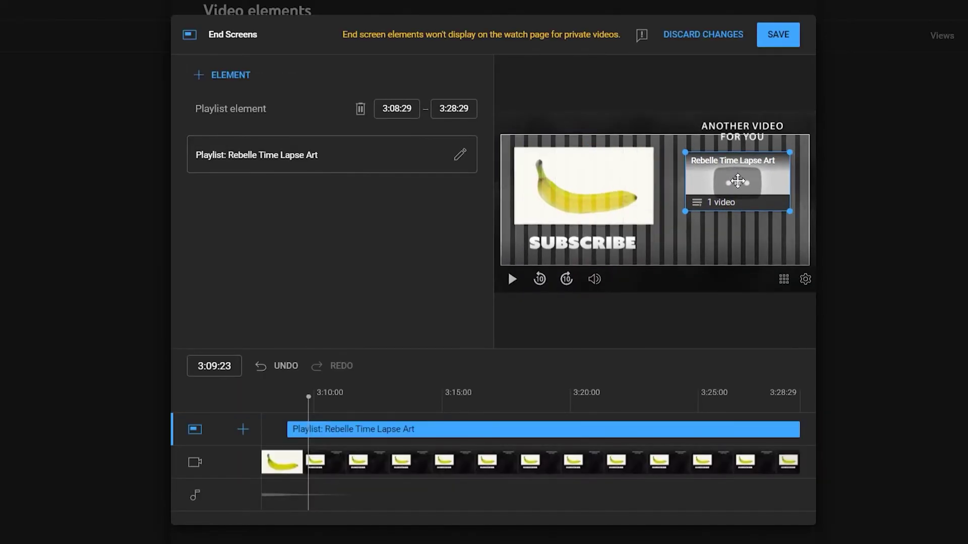
left_click_drag(358, 429, 374, 419)
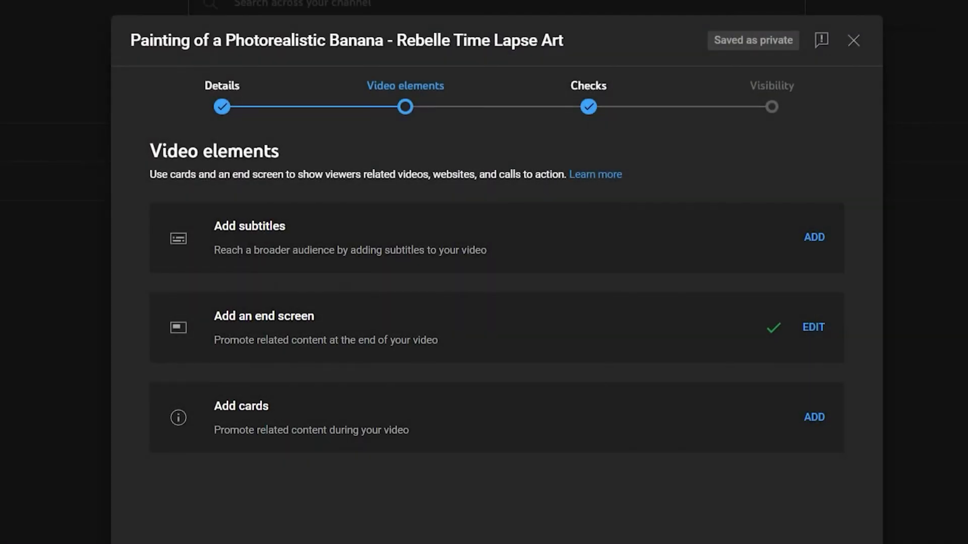
left_click(771, 107)
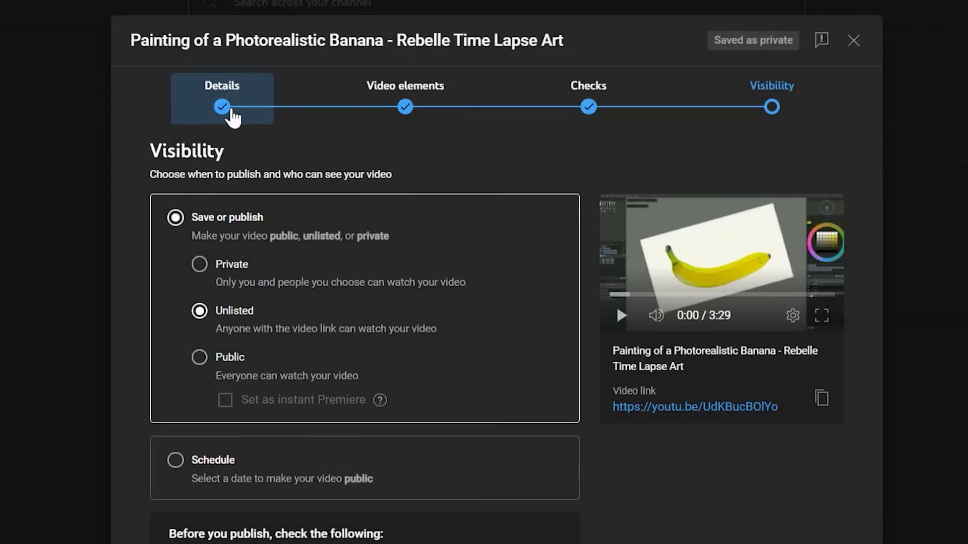
Step: Back in Details, pick the third auto-generated thumbnail and save the video
left_click(222, 106)
scroll(324, 298, "down", 5)
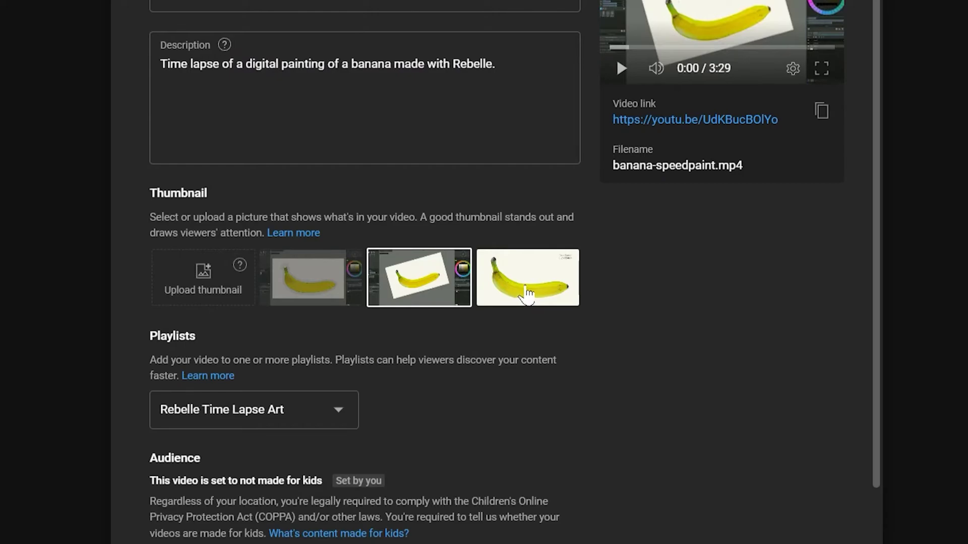
left_click(523, 295)
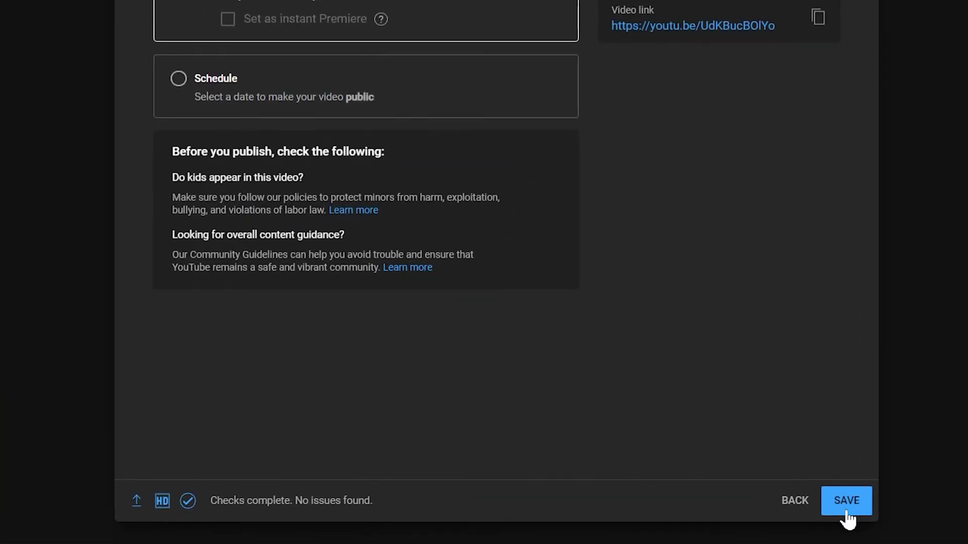
left_click(741, 510)
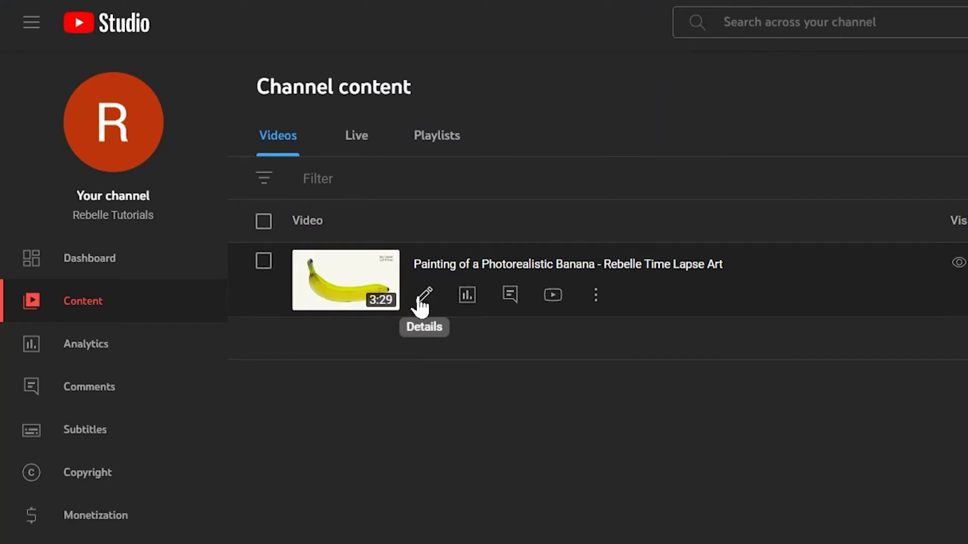
Step: Select the 3-second '- Rebelle Tutorial' upload and open More actions to reach Delete forever
left_click(421, 299)
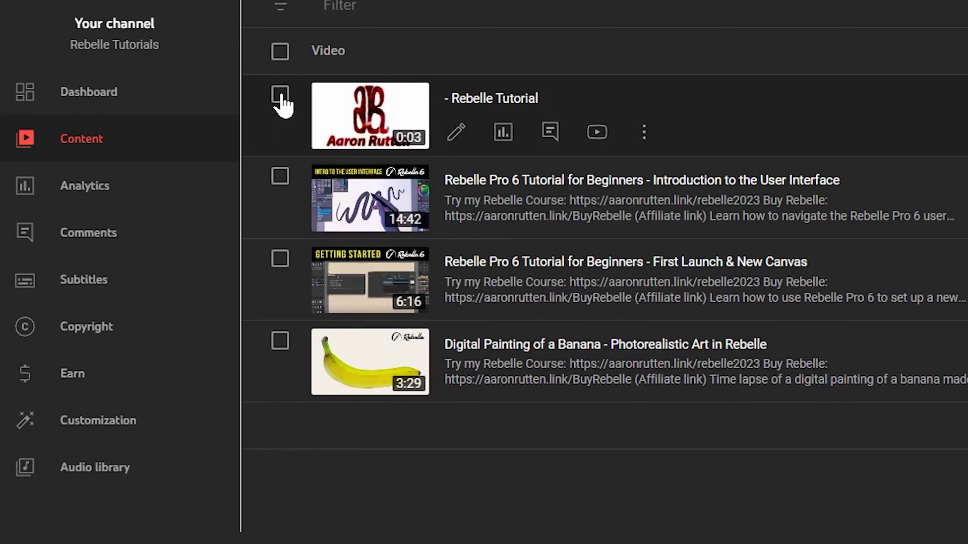
left_click(280, 96)
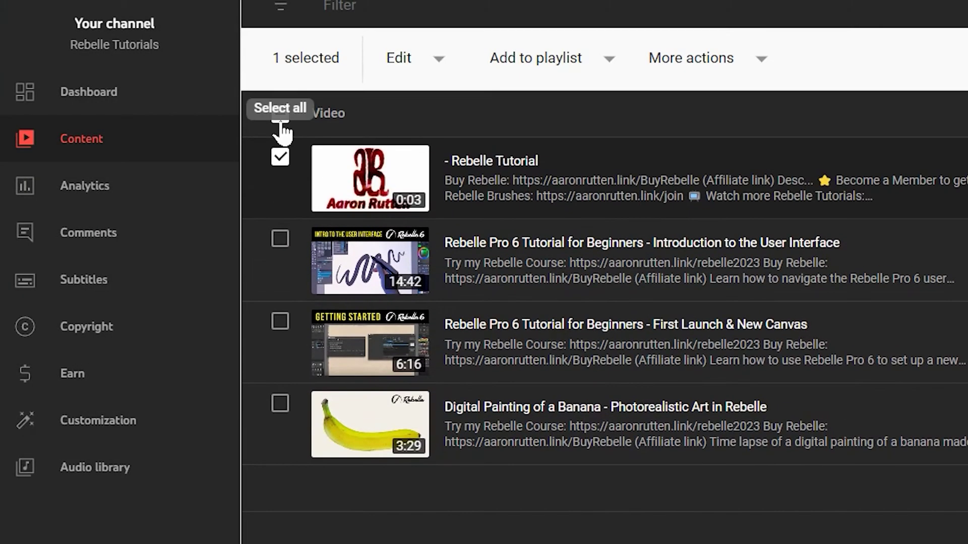
left_click(781, 59)
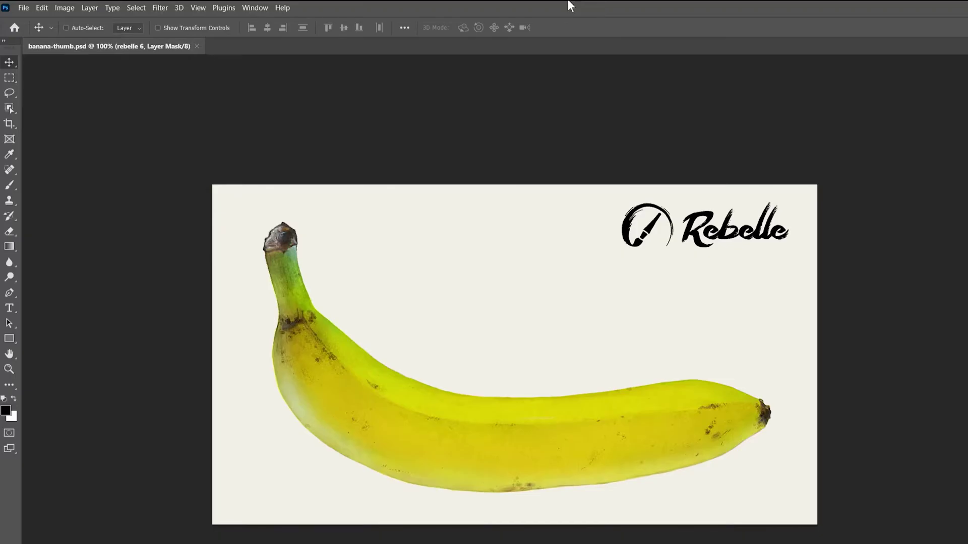
Step: Add a black 'Painting a Banana' title above the banana in the thumbnail
key("ctrl+comma")
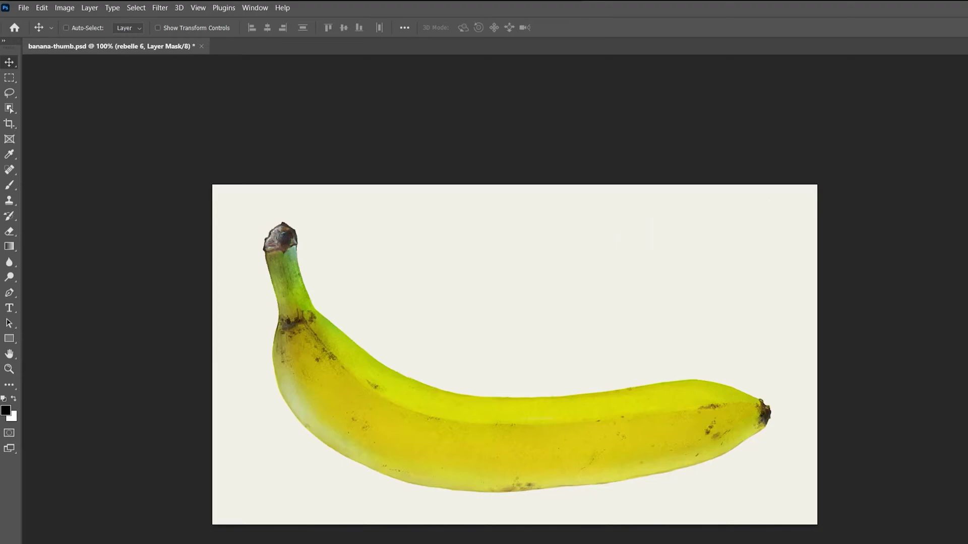
key("ctrl+comma")
key("ctrl+comma")
key("ctrl+comma")
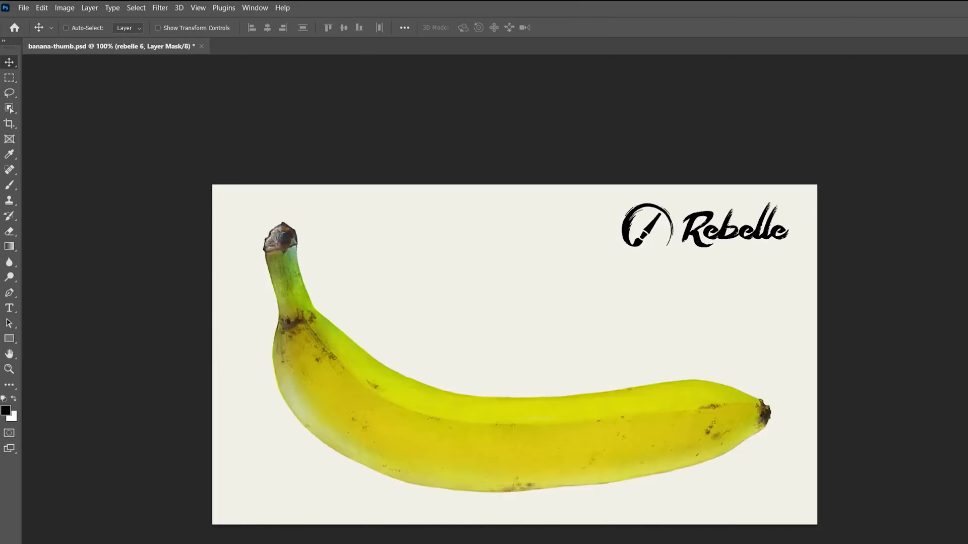
left_click(9, 308)
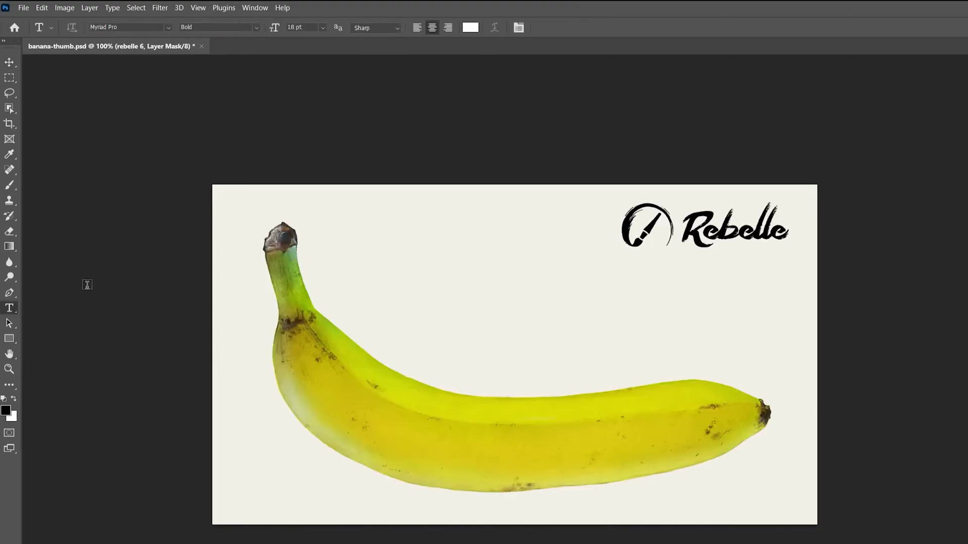
left_click(392, 282)
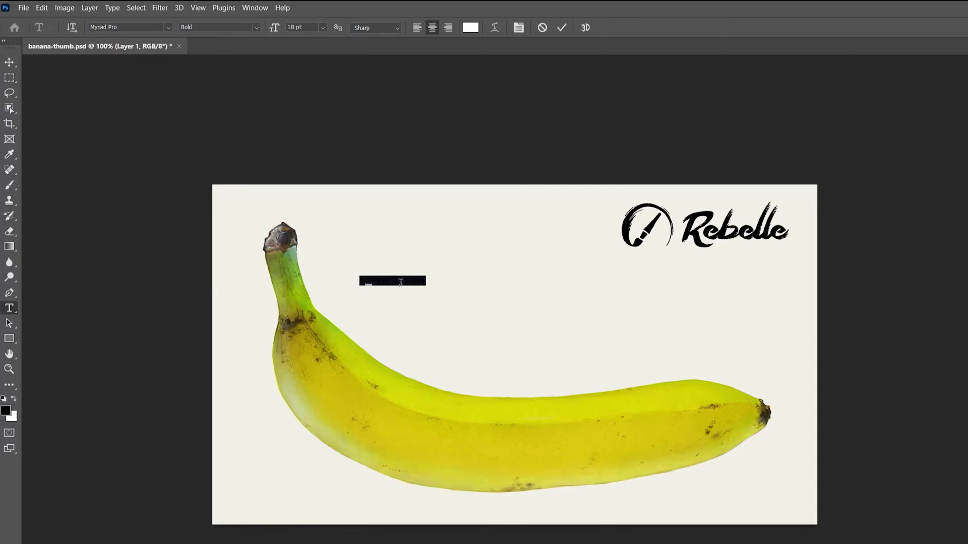
key("BackSpace")
left_click(470, 27)
left_click_drag(679, 234, 683, 359)
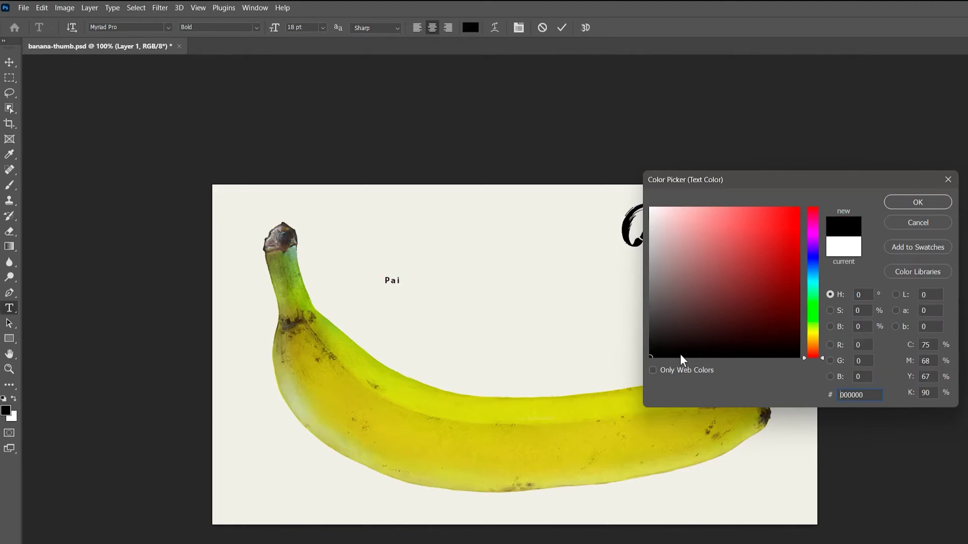
left_click(917, 203)
key("Right")
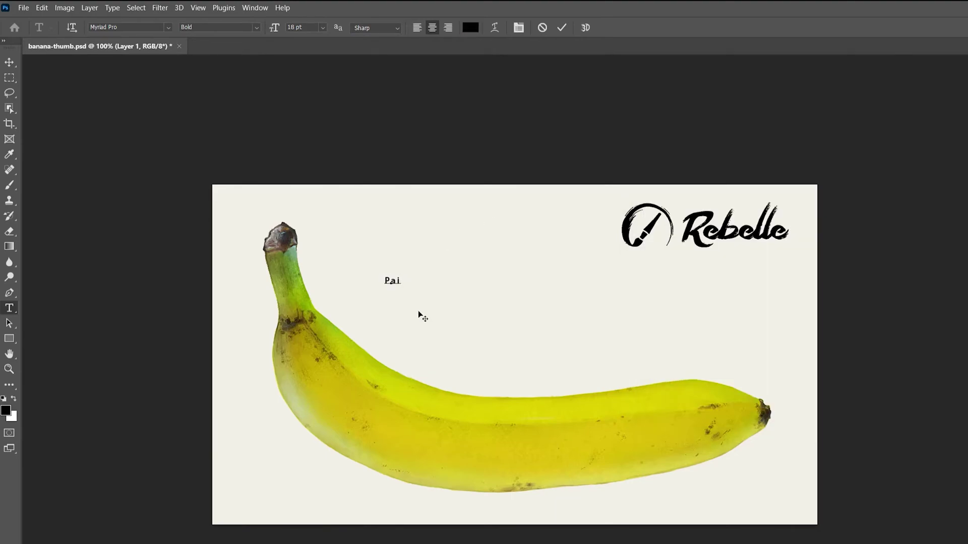
type("nting a B")
type("anana")
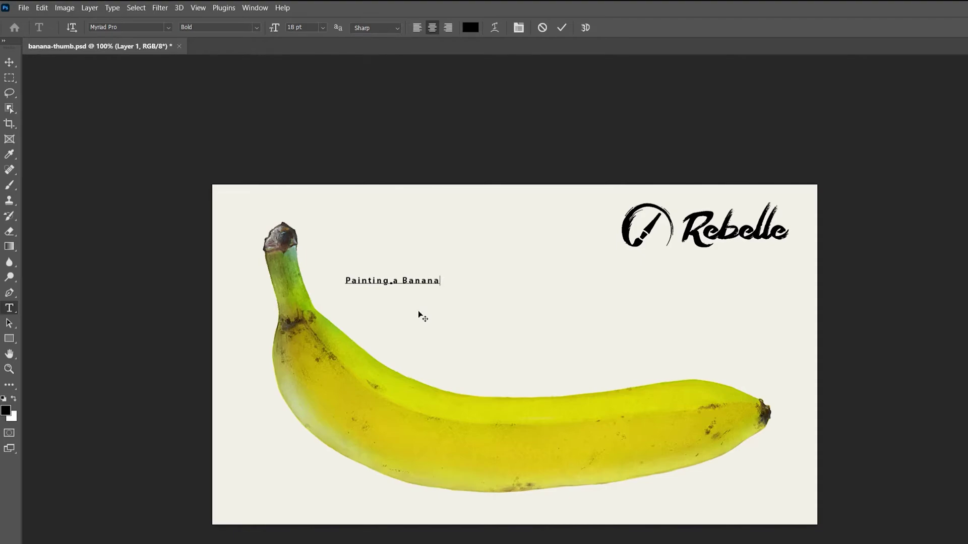
left_click(563, 27)
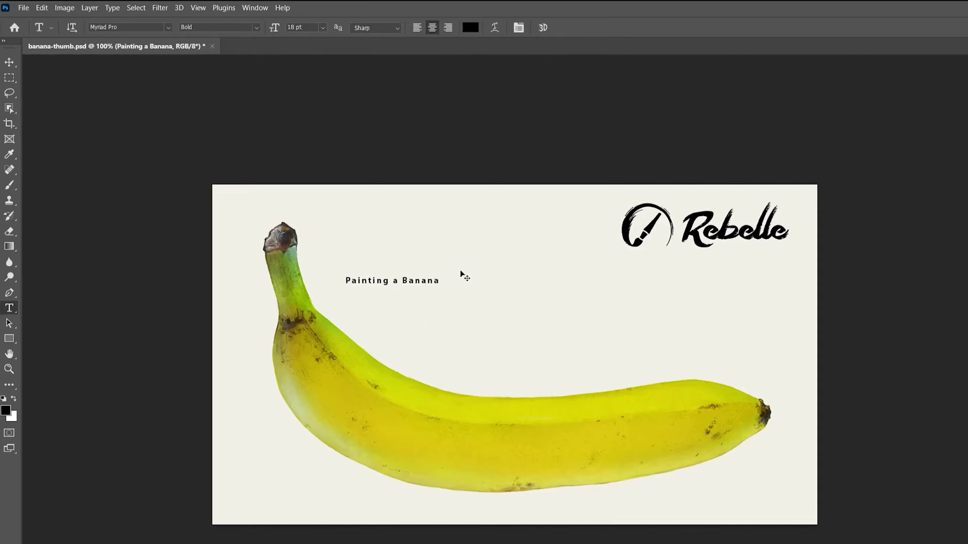
Step: Enlarge the title to about 240%, set it in Bebas Neue, and nudge it down-right
key("ctrl+t")
mouse_move(442, 287)
left_mouse_down()
mouse_move(581, 360)
mouse_move(720, 402)
left_mouse_up()
left_click(583, 28)
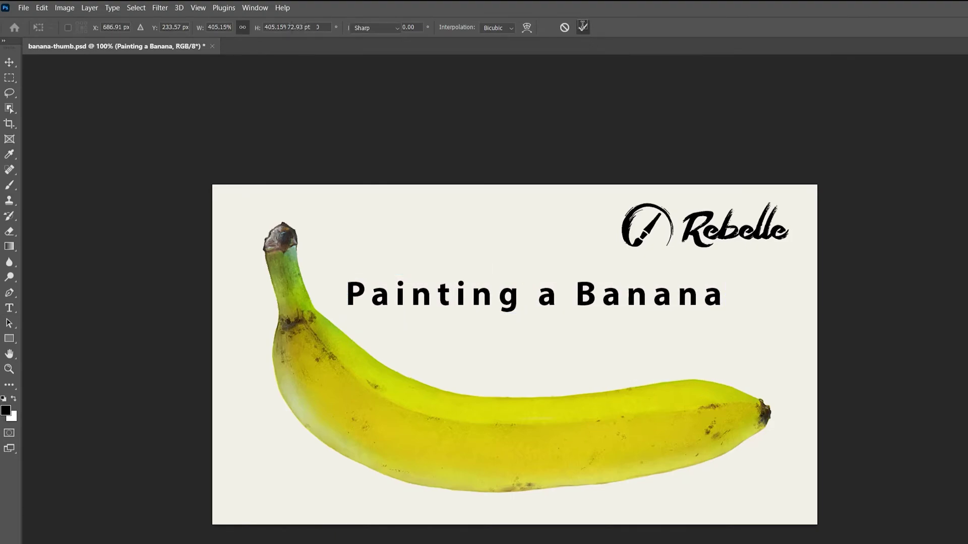
left_click(167, 28)
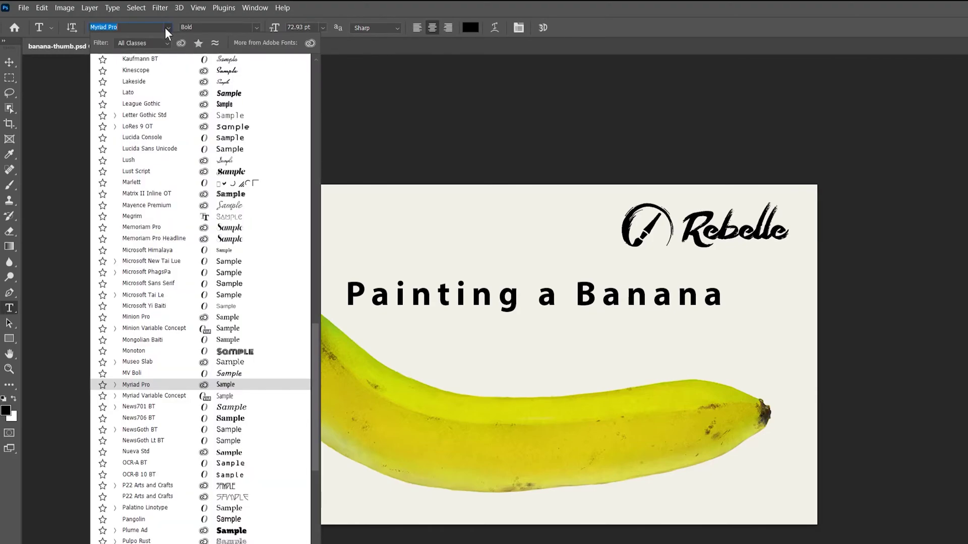
type("bebas")
key("Return")
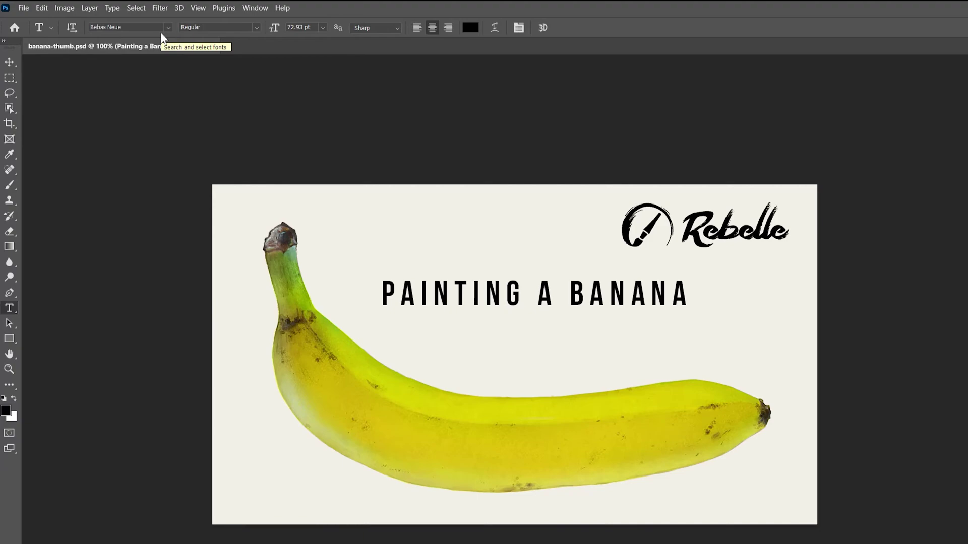
left_click(15, 63)
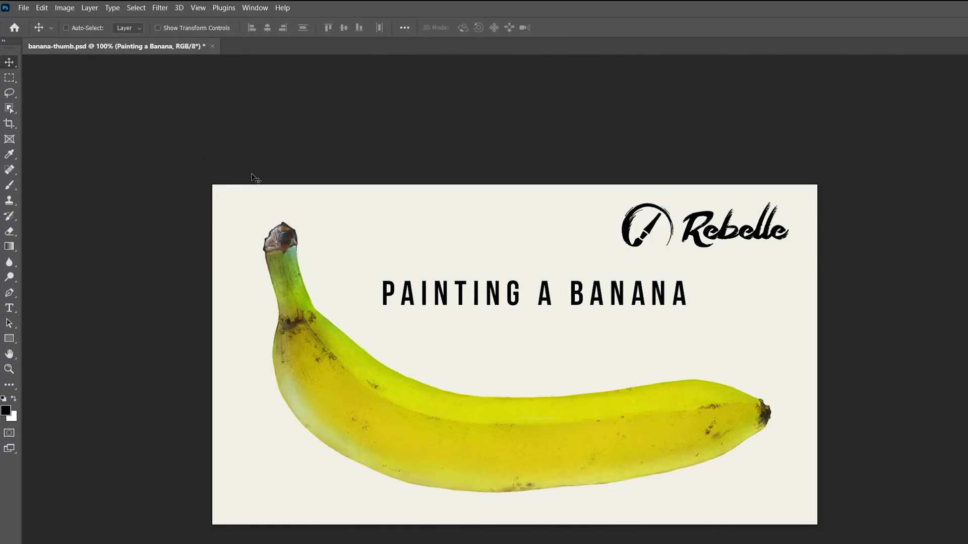
left_click_drag(528, 300, 539, 317)
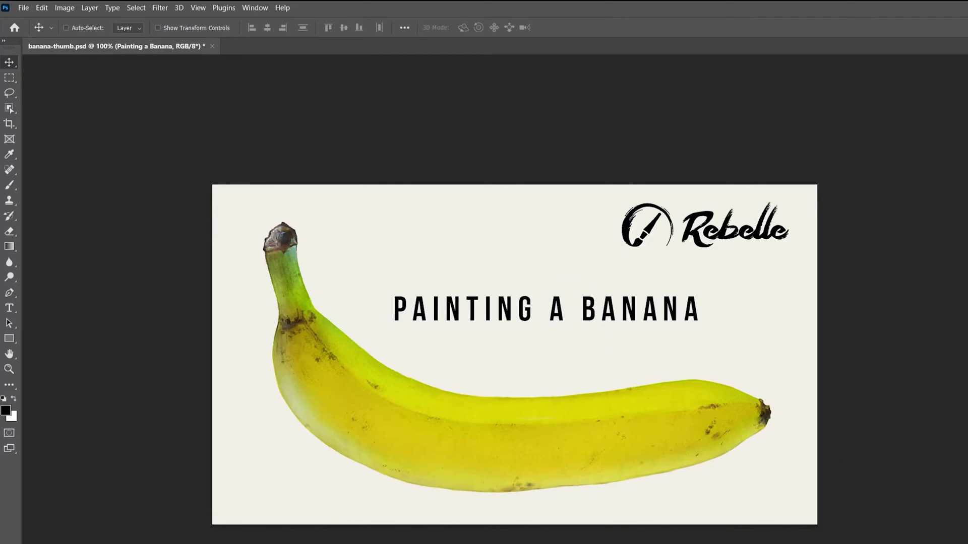
Step: Delete the title text, quick-export the thumbnail as PNG, and drag it onto Upload thumbnail
key("Delete")
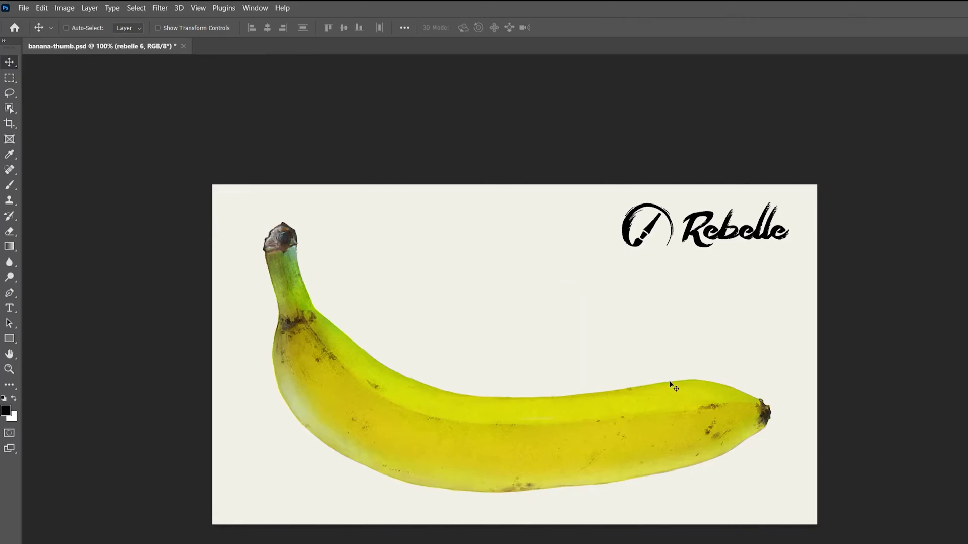
left_click(30, 11)
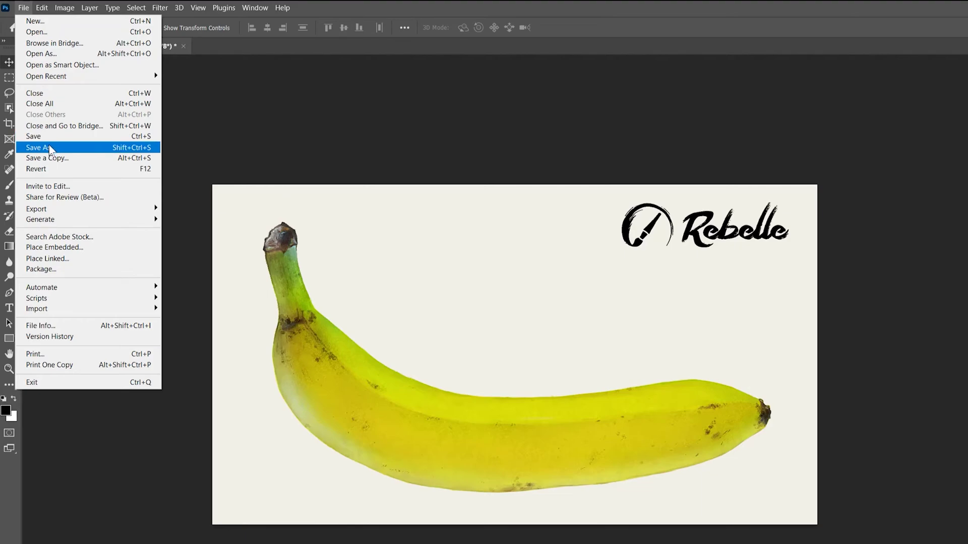
left_click(25, 9)
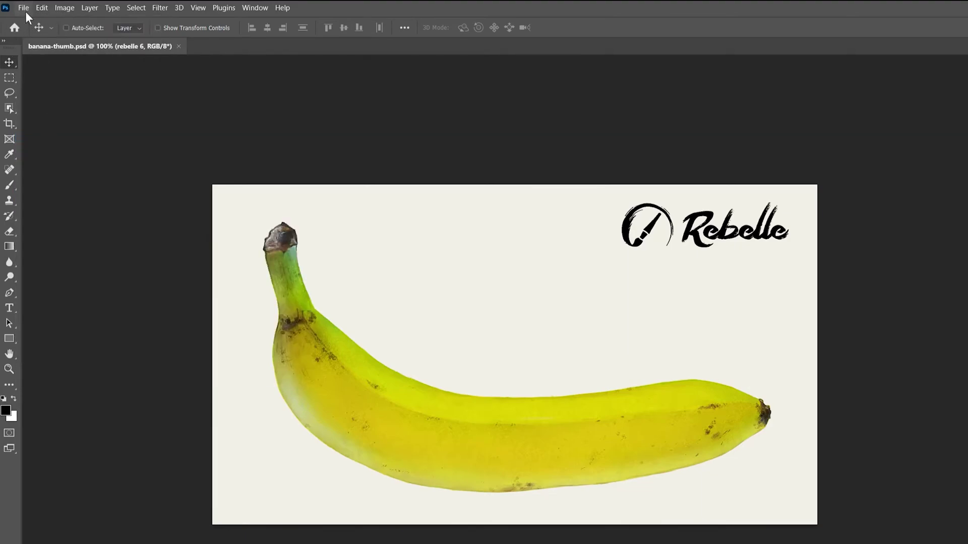
left_click(24, 8)
mouse_move(126, 209)
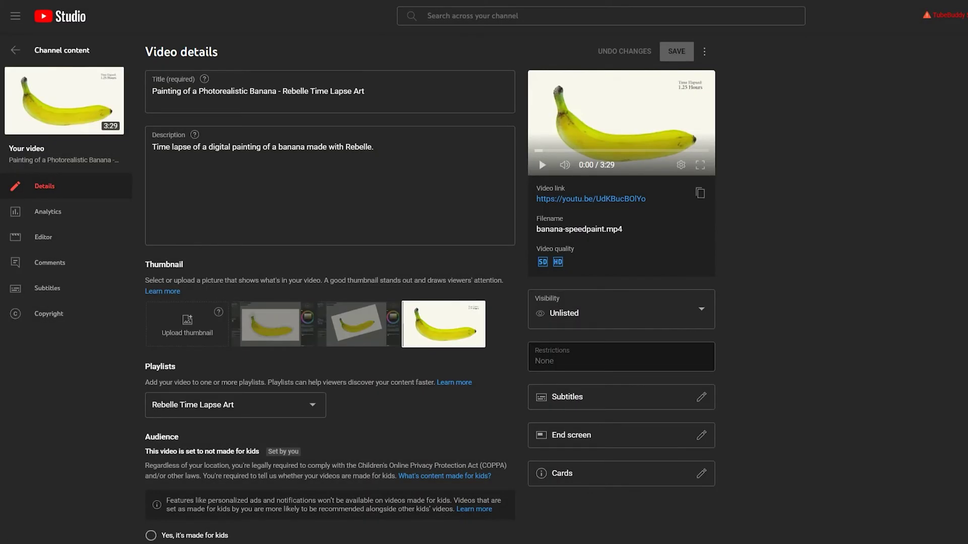
left_click_drag(428, 15, 187, 321)
Step: Unlock custom thumbnails via phone verification, save the Rebelle-logo banana thumbnail, and return to Channel content
left_click(187, 324)
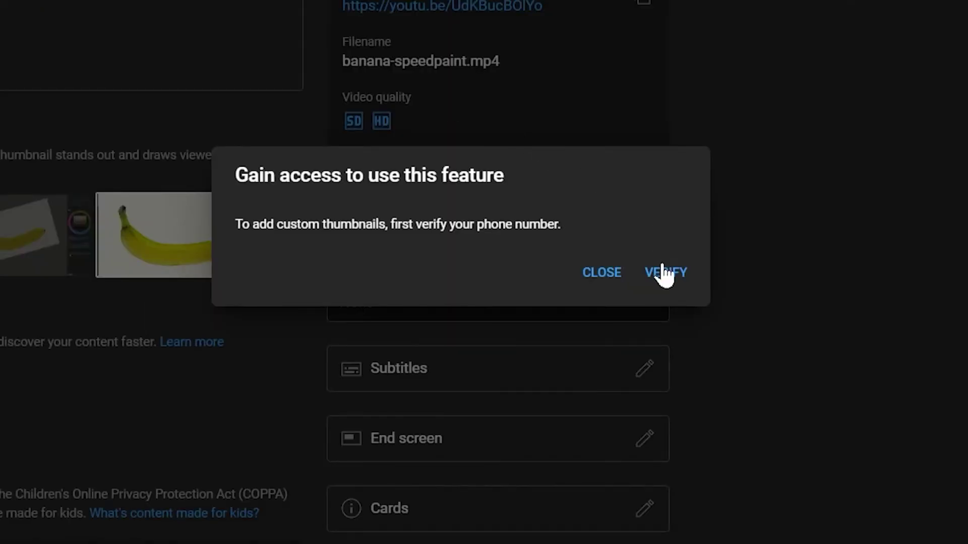
left_click(664, 274)
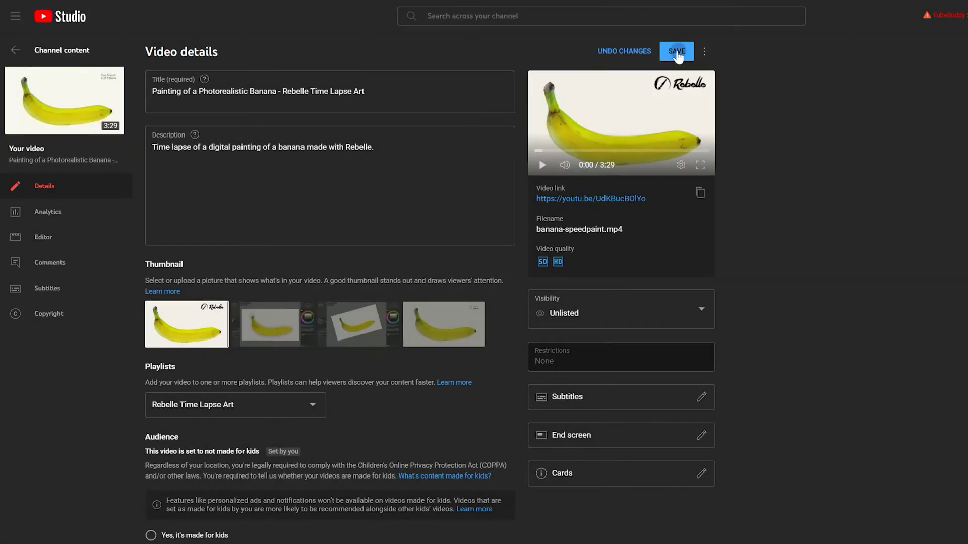
left_click(679, 51)
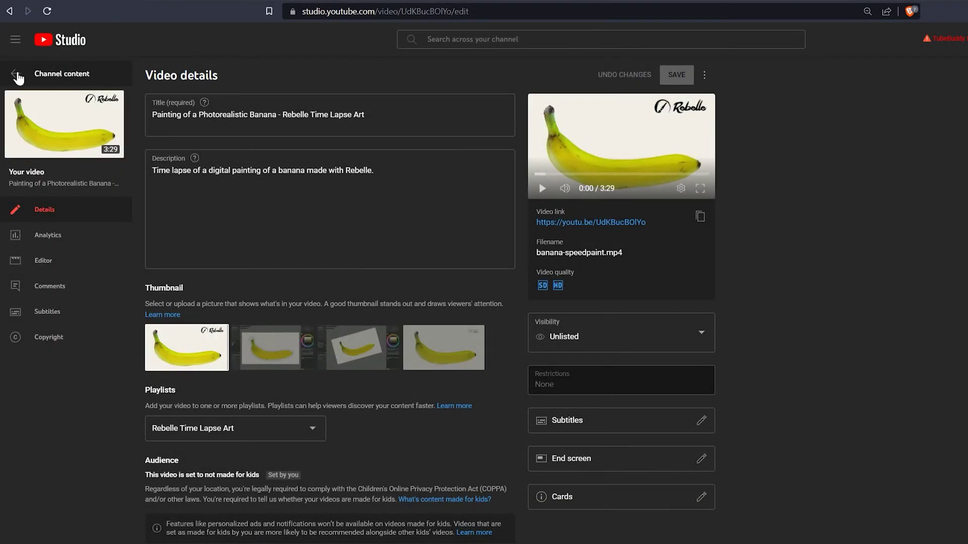
left_click(15, 75)
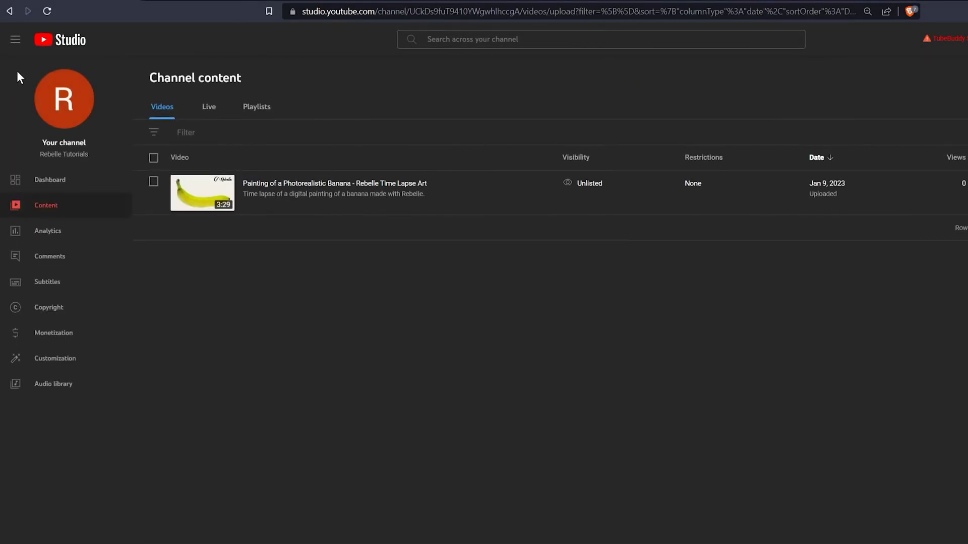
Step: Create the public playlist 'Rebelle Reviews' from the Playlists tab and open its YouTube page
left_click(257, 108)
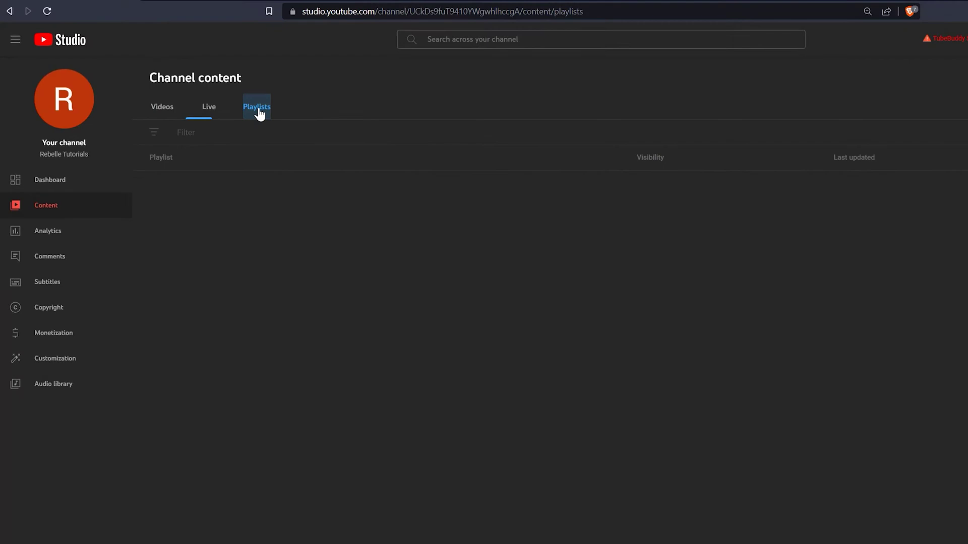
left_click(902, 40)
left_click(899, 94)
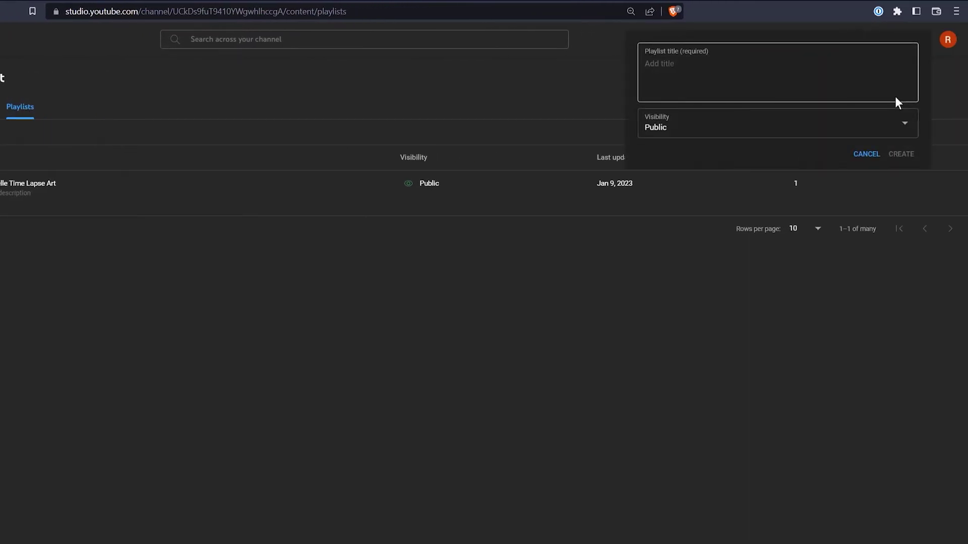
type("Rebelle Reviews")
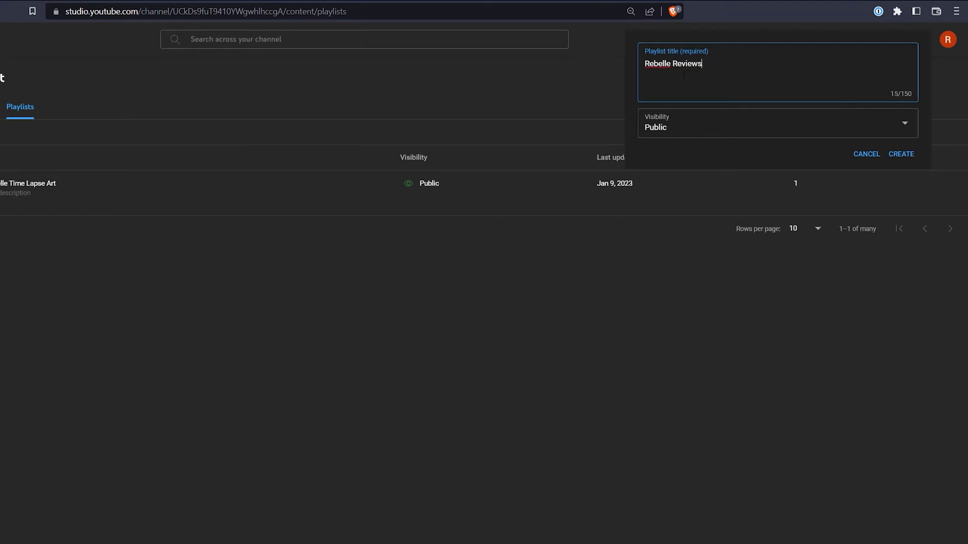
left_click(901, 154)
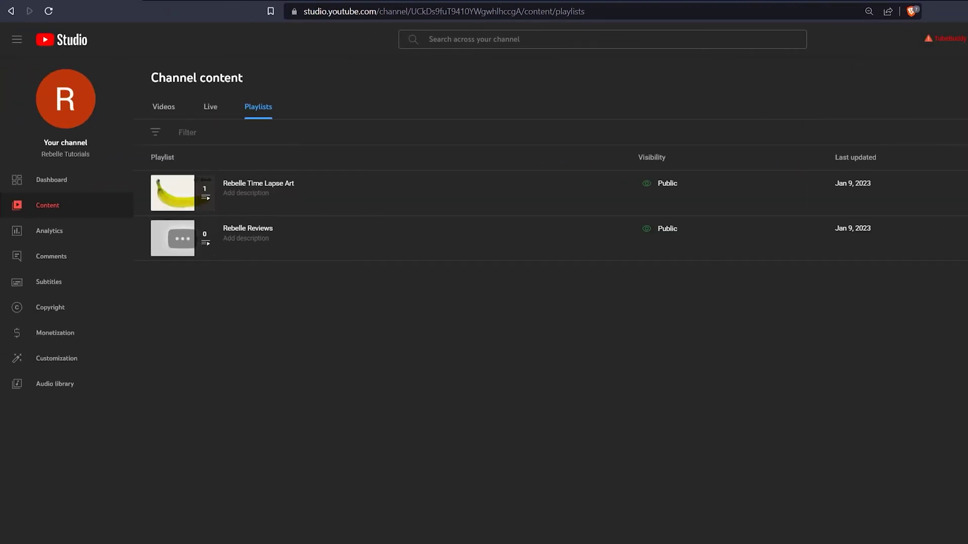
left_click(234, 241)
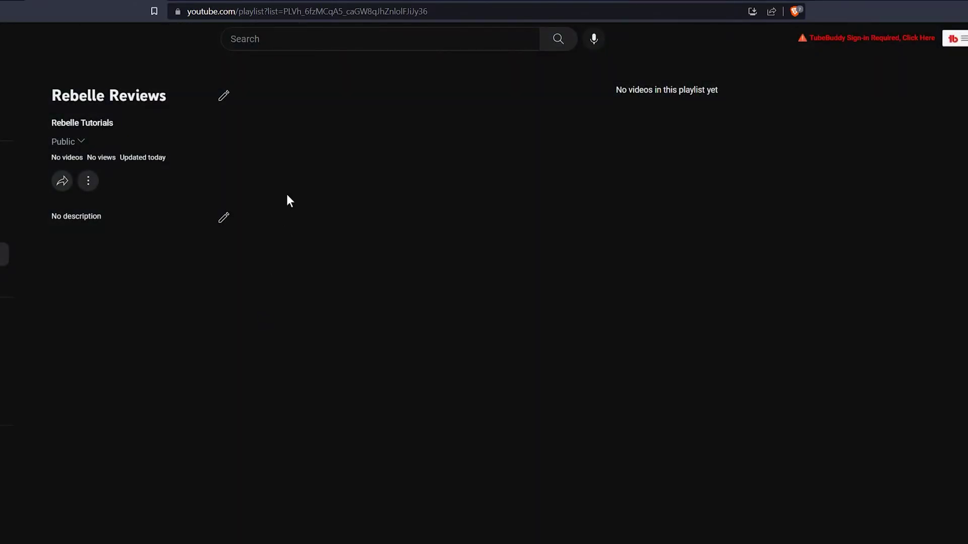
Step: Search for the creator's Rebelle videos and save one to Rebelle Reviews and a new public 'Rebelle Art Tutorials' playlist
left_click(406, 46)
type("aaron rutten rebelle")
key("Return")
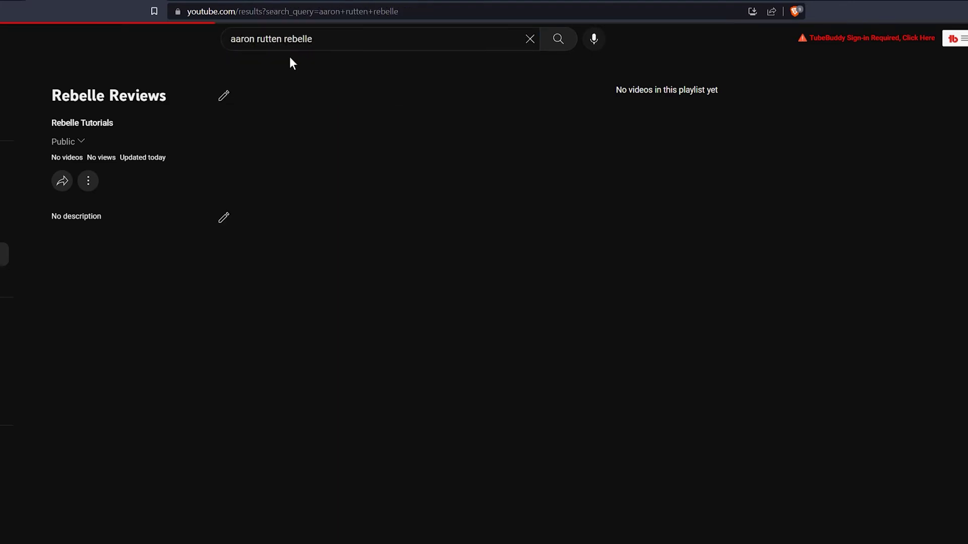
left_click(810, 102)
left_click(876, 171)
left_click(541, 344)
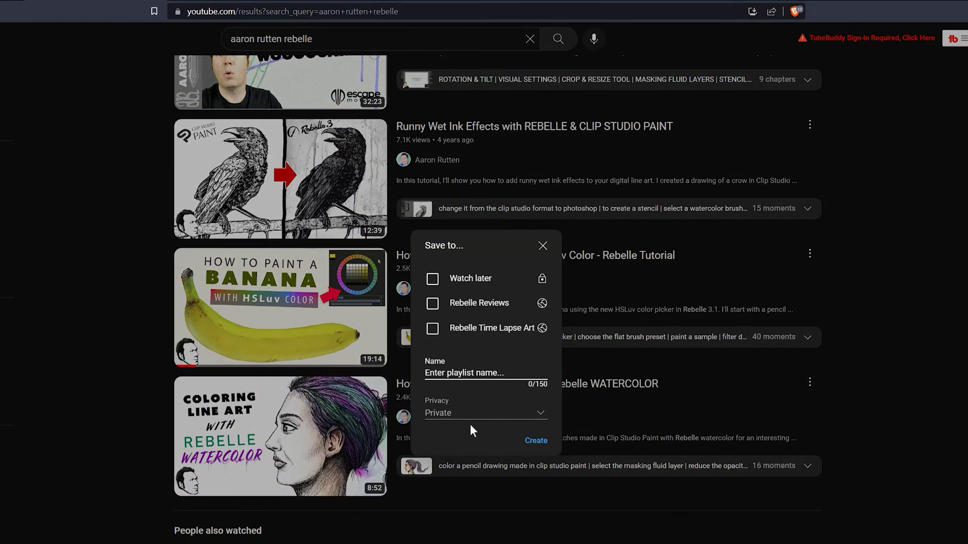
type("Rebelle Art Tutorials")
left_click(508, 411)
left_click(454, 403)
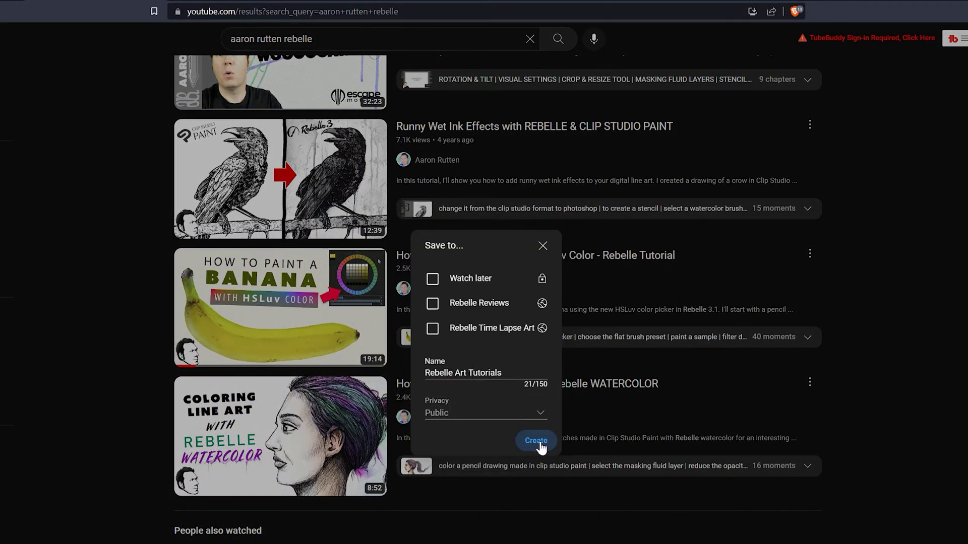
left_click(536, 440)
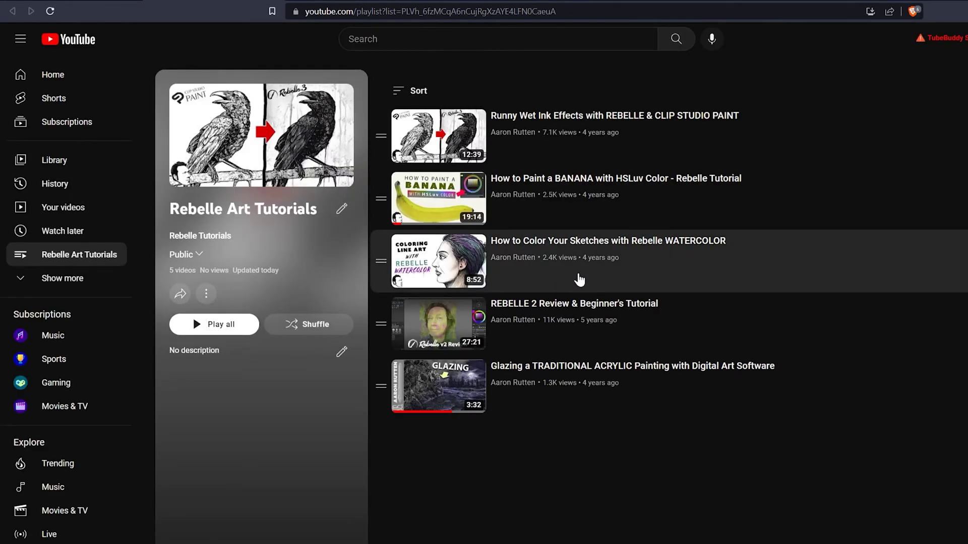
Step: Reorder the playlist: sort by Most popular, then move Rebelle 6, Rebelle 5 and 3.1.5 UPDATES up
left_click_drag(380, 192, 380, 124)
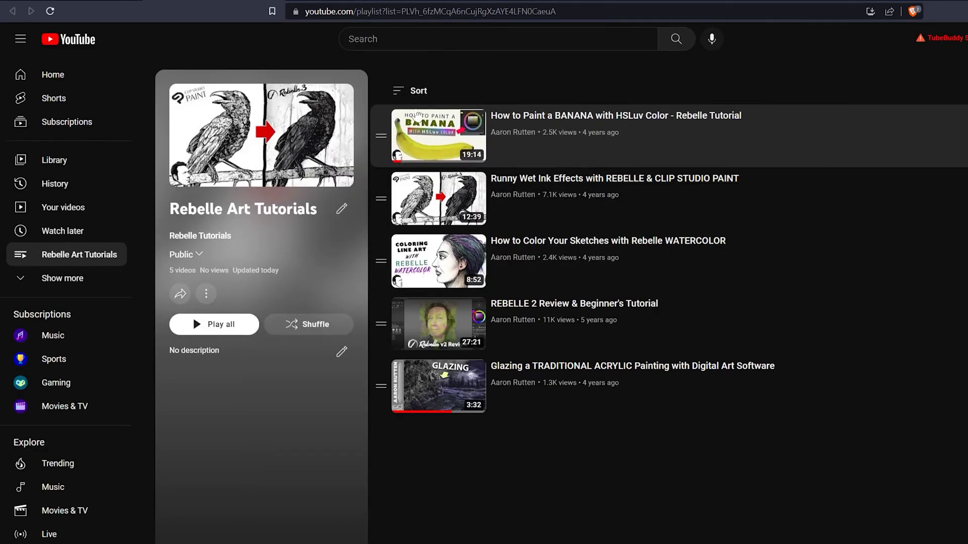
left_click(418, 92)
left_click(433, 183)
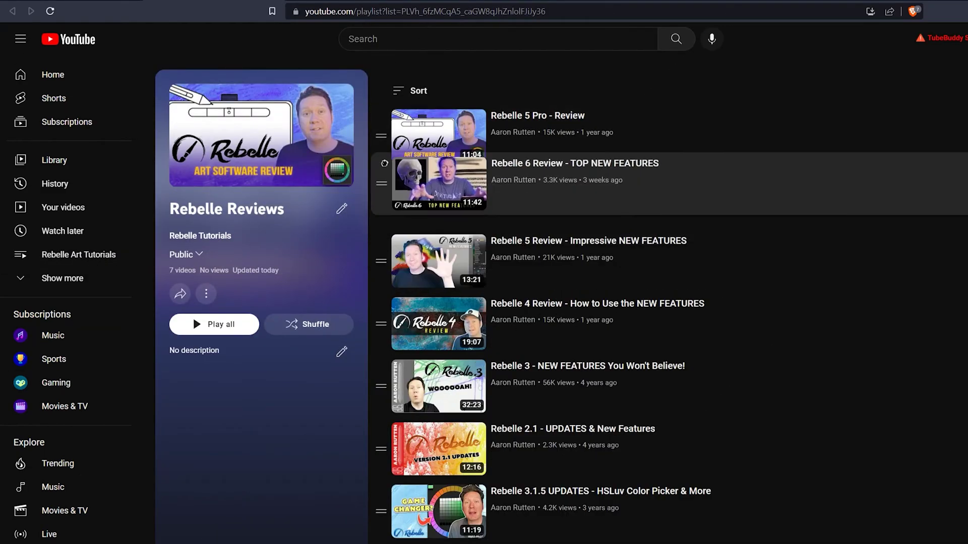
left_click_drag(380, 199, 381, 136)
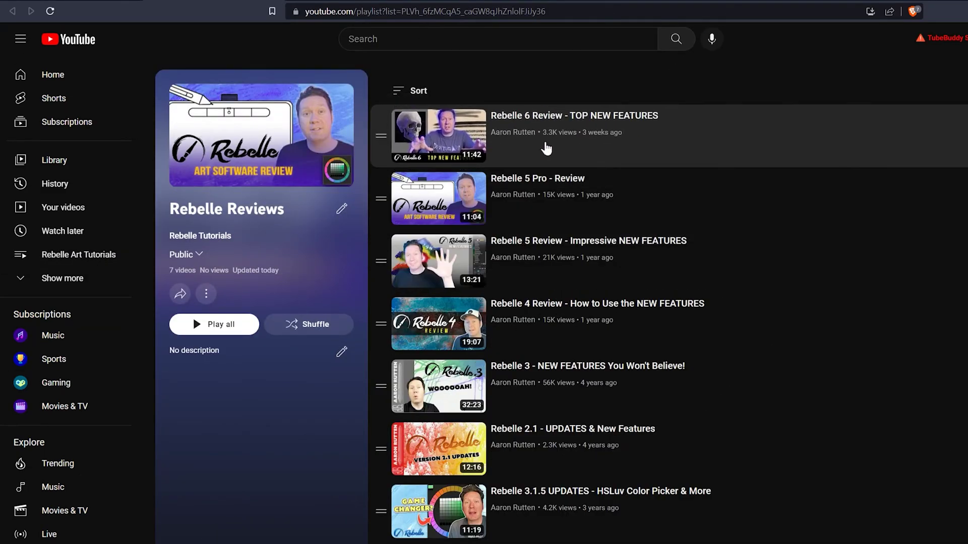
left_click_drag(381, 260, 380, 199)
left_click_drag(380, 512, 386, 378)
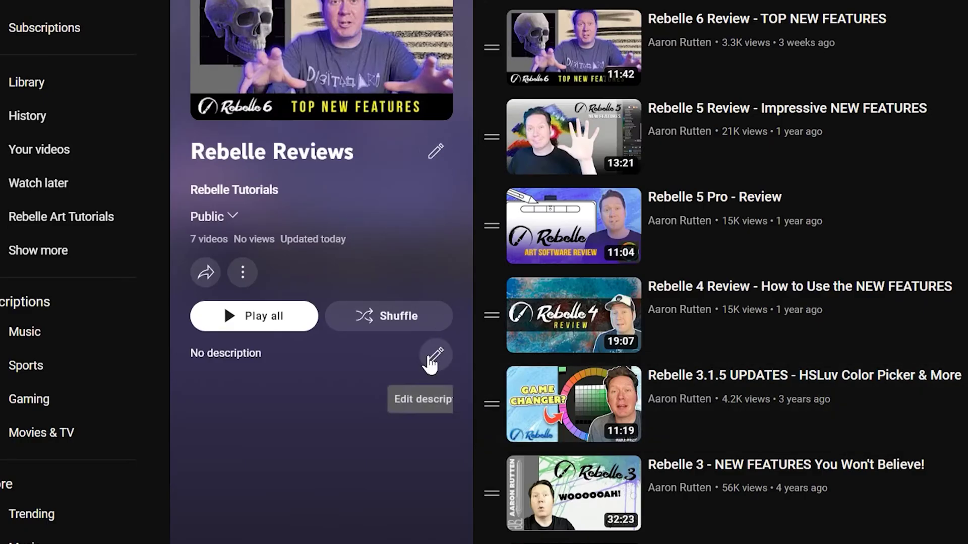
Step: Give Rebelle Reviews the description 'Reviews of Rebelle digital art software' with the author credit
left_click(342, 352)
type("Reviews of Rebelle digital art softwar")
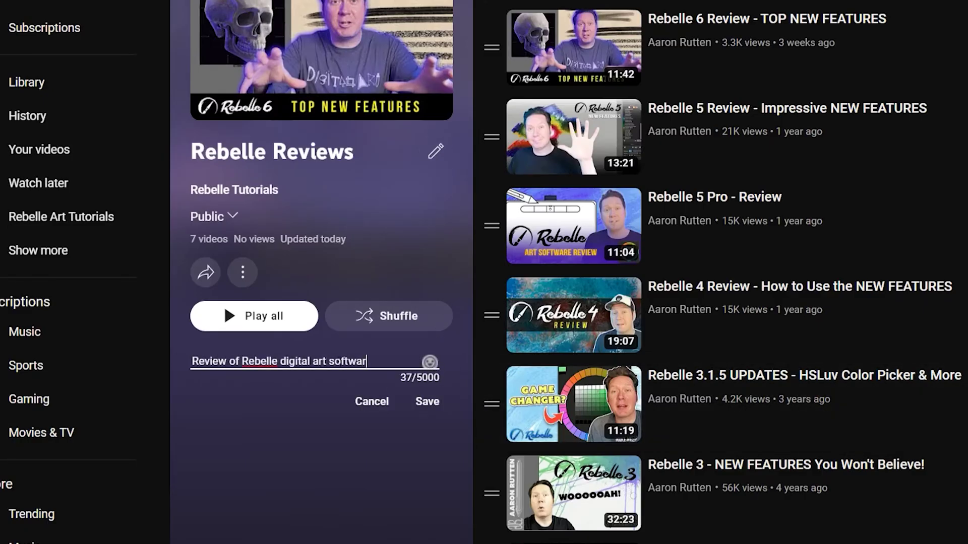
type("e by Aaron Rutten.")
left_click(226, 361)
type("s")
left_click(373, 361)
type("by Aaron Rutten")
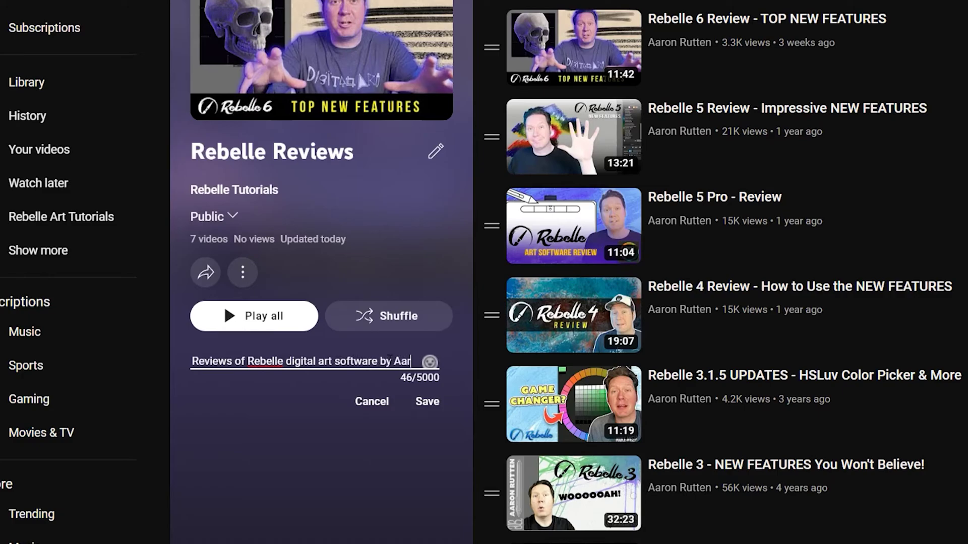
left_click(428, 423)
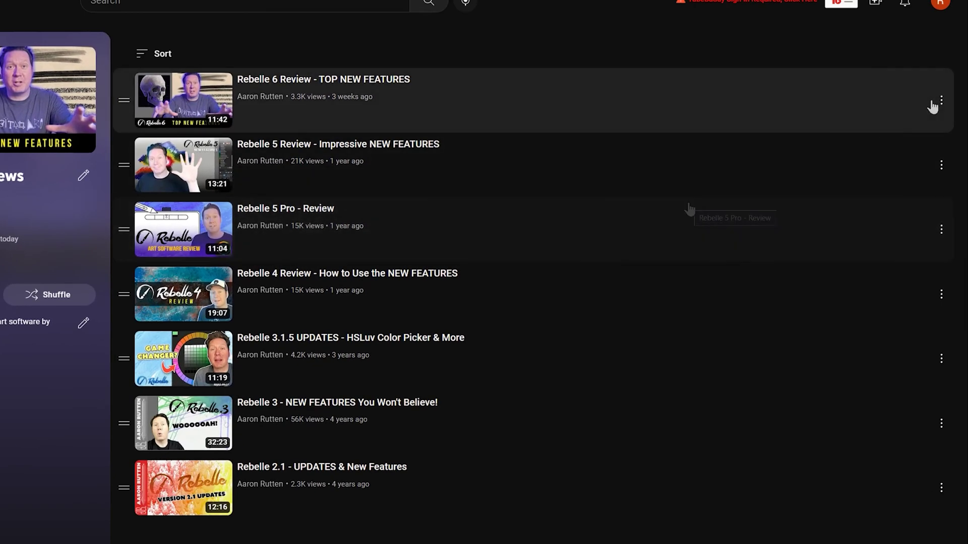
Step: Make Rebelle 6 Review the playlist cover and describe Rebelle Art Tutorials as 'Digital art tutorials for Rebelle.'
left_click(932, 102)
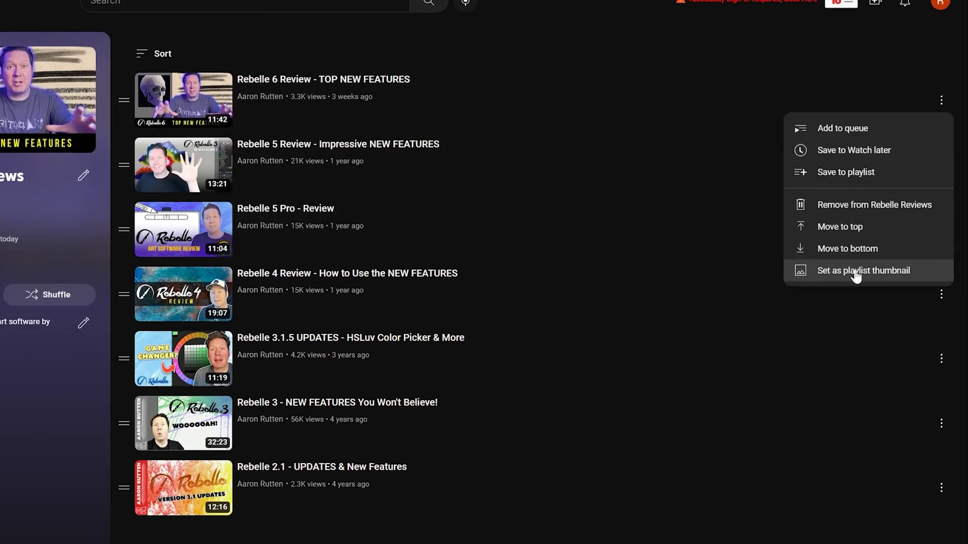
left_click(855, 273)
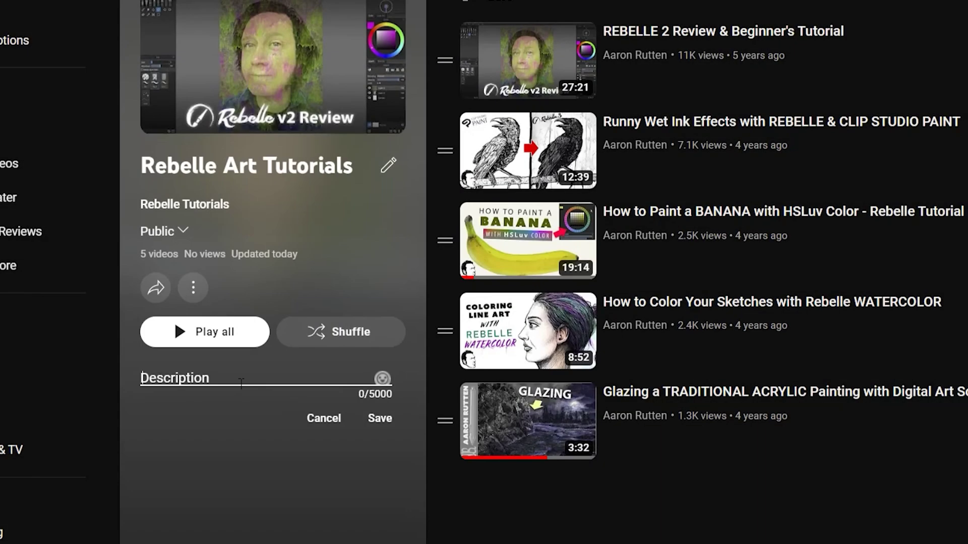
type("Digital art tutorials for Rebelle.")
left_click(380, 417)
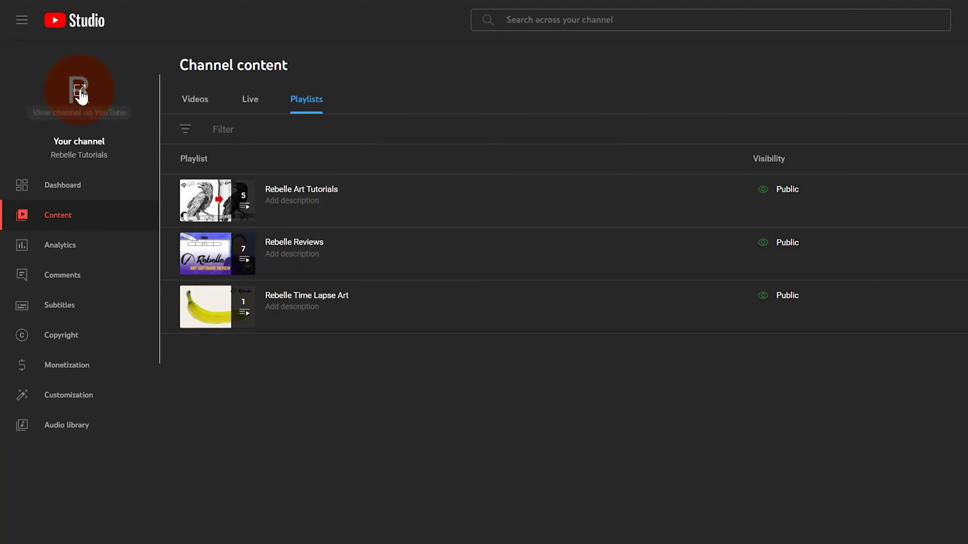
Step: Add a single-playlist section to the channel homepage layout and publish the customization
left_click(80, 85)
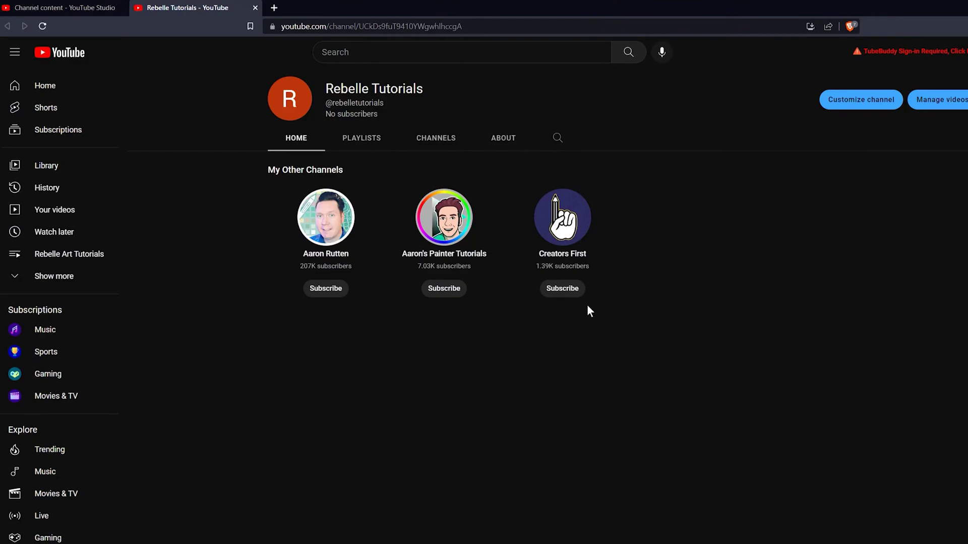
left_click(861, 99)
left_click(721, 154)
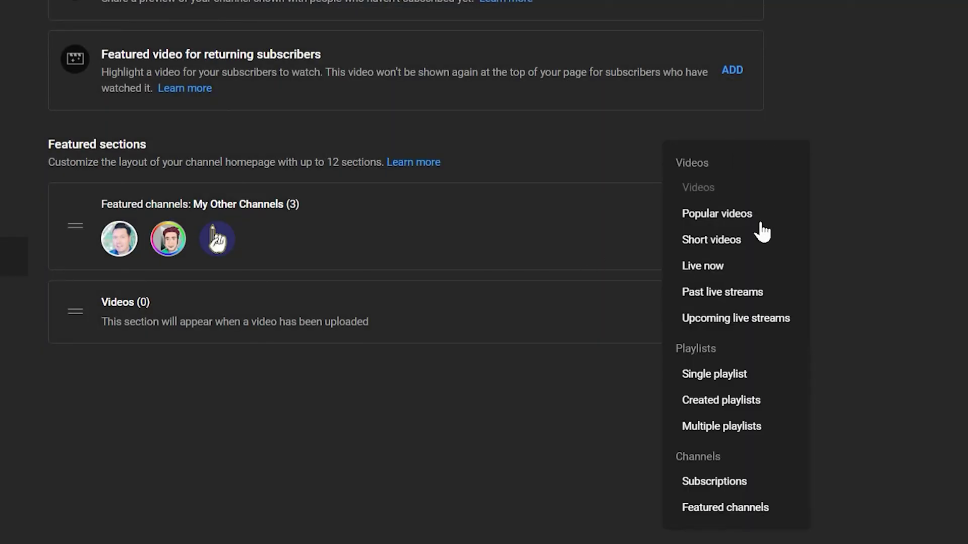
left_click(730, 378)
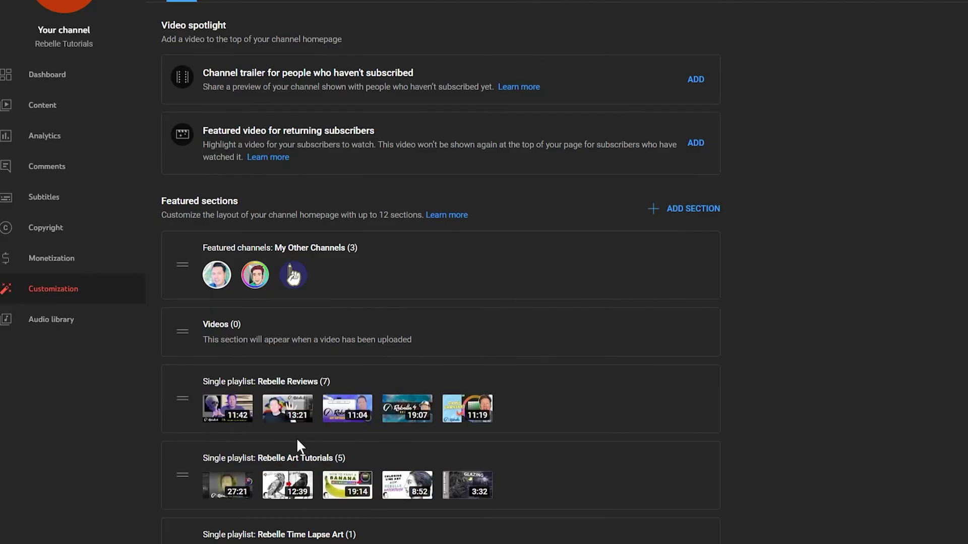
left_click(907, 119)
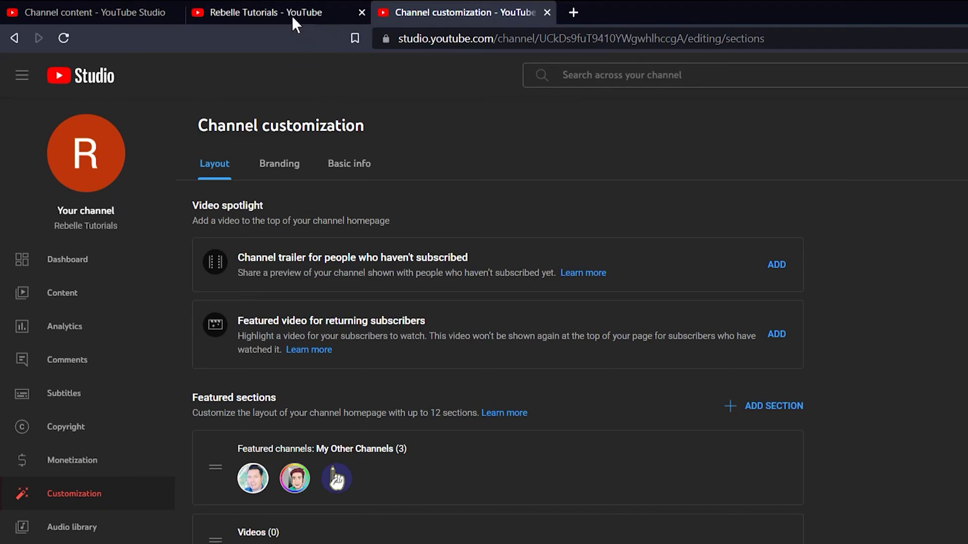
Step: Reload the public channel page and scroll down to the new playlist sections
left_click(269, 19)
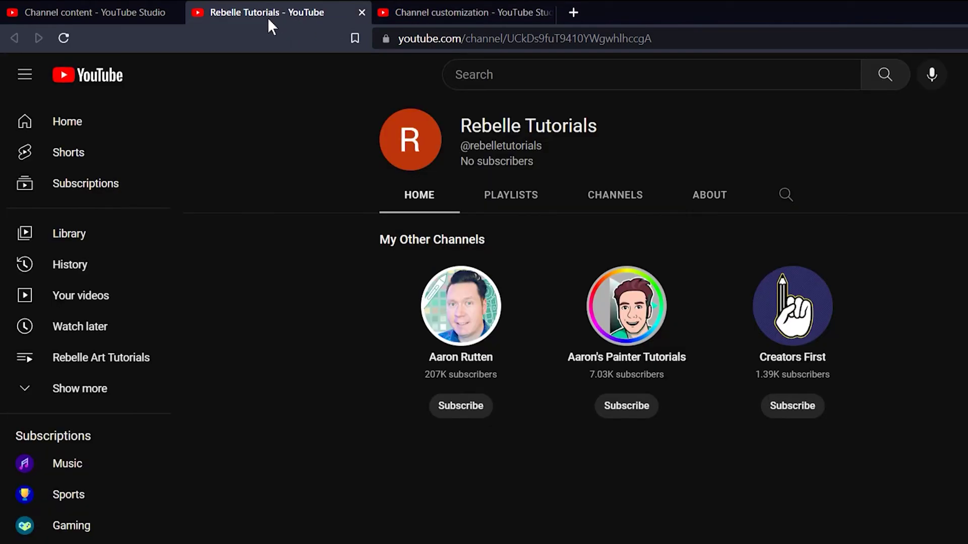
left_click(64, 38)
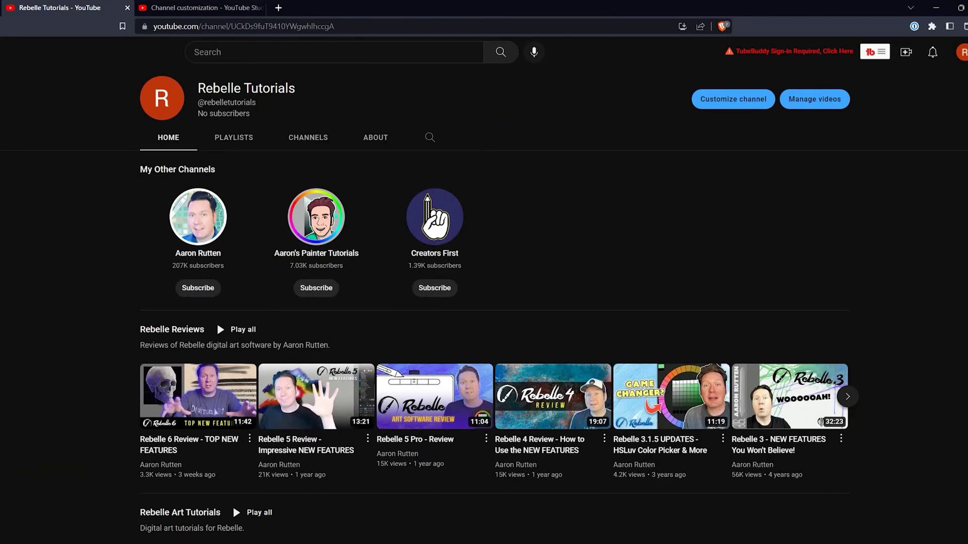
scroll(499, 305, "down", 1)
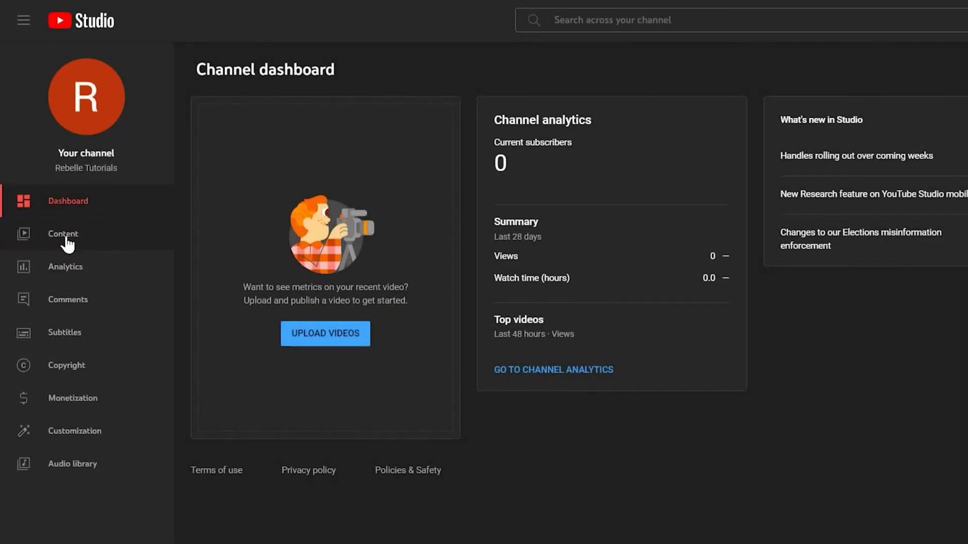
Step: Set the banana video's visibility to Public, published now rather than scheduled, and save
left_click(67, 241)
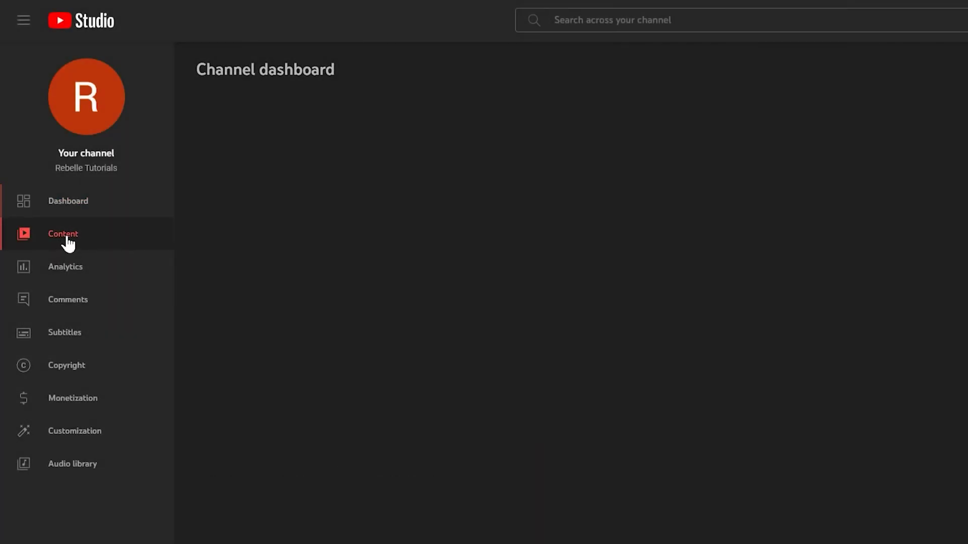
mouse_move(326, 237)
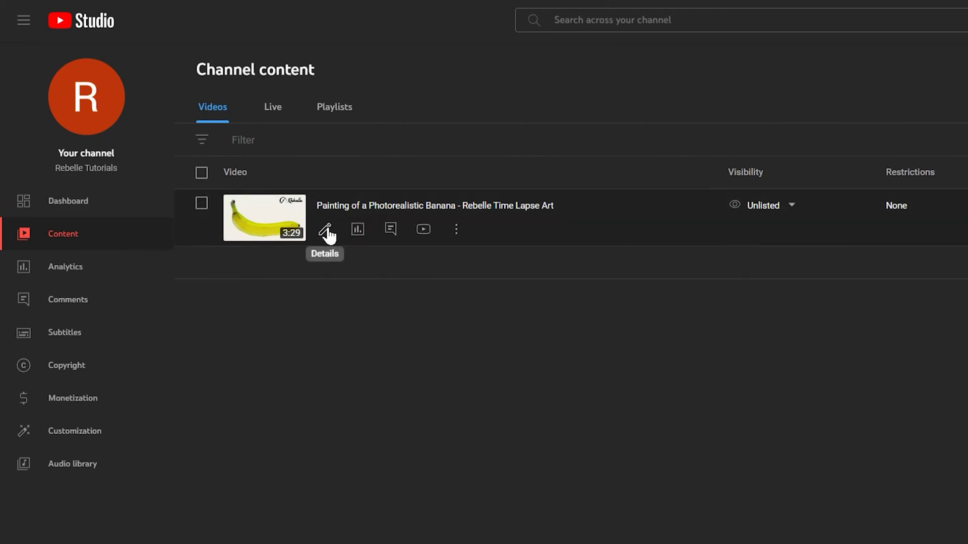
left_click(325, 231)
left_click(488, 197)
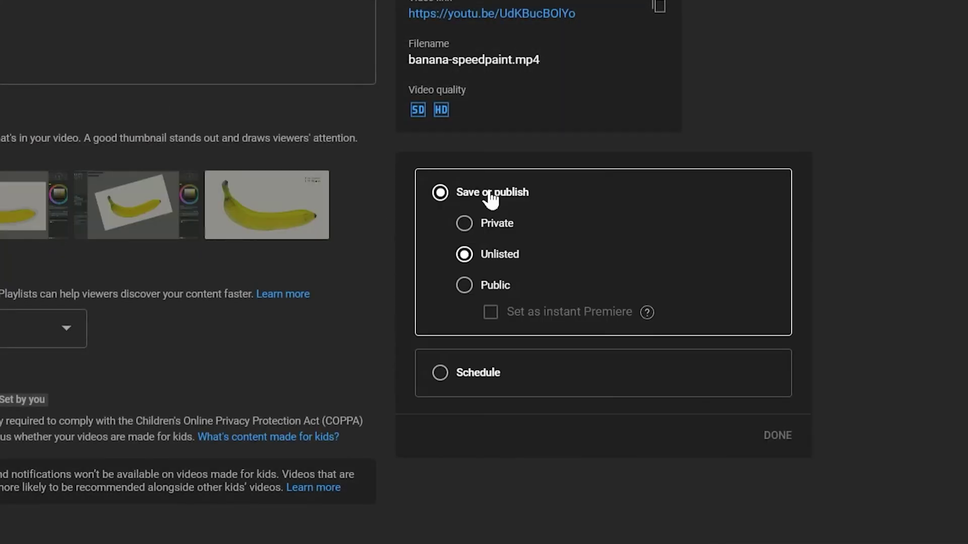
left_click(464, 288)
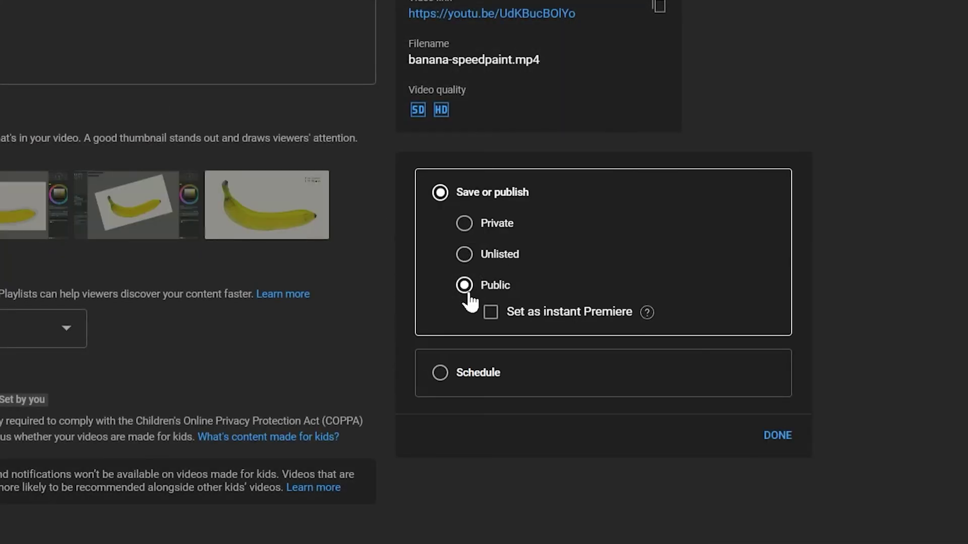
left_click(442, 373)
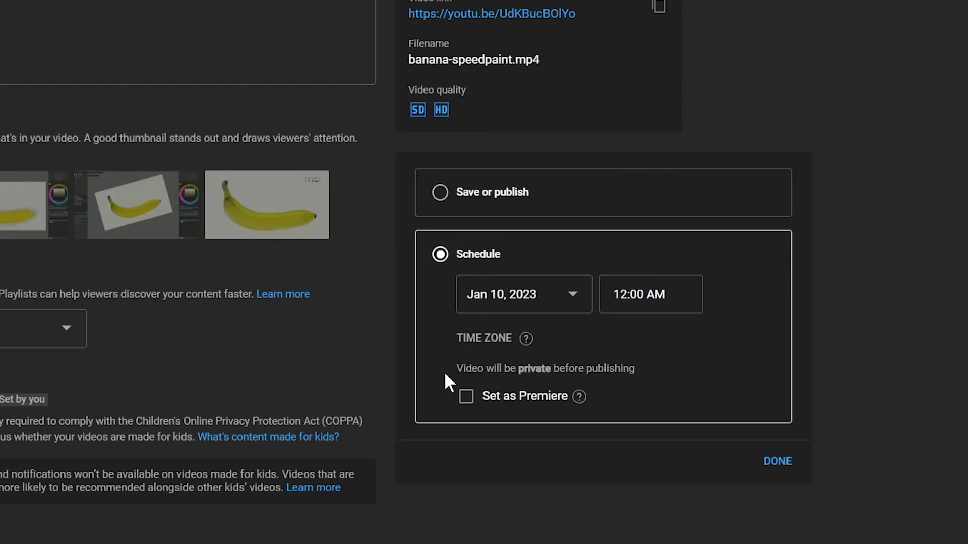
left_click(440, 192)
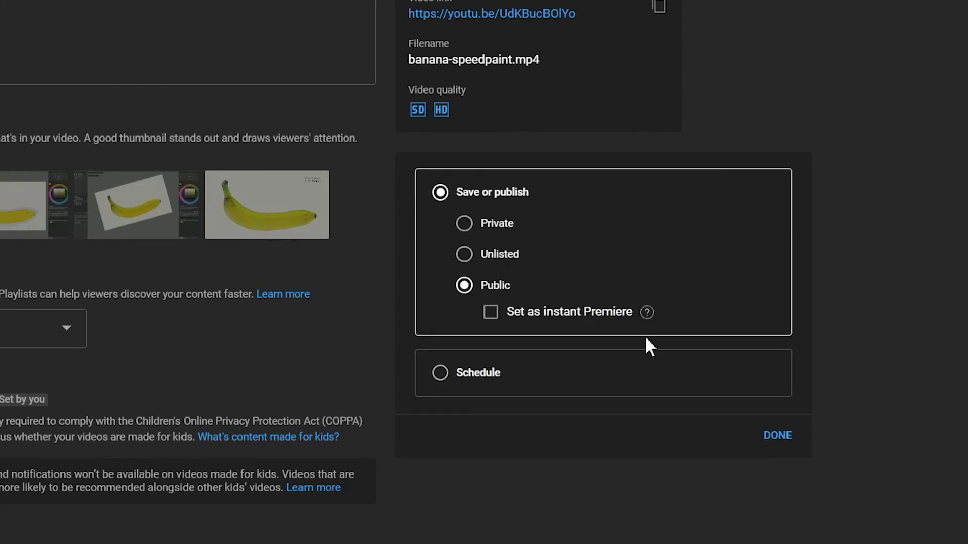
left_click(781, 443)
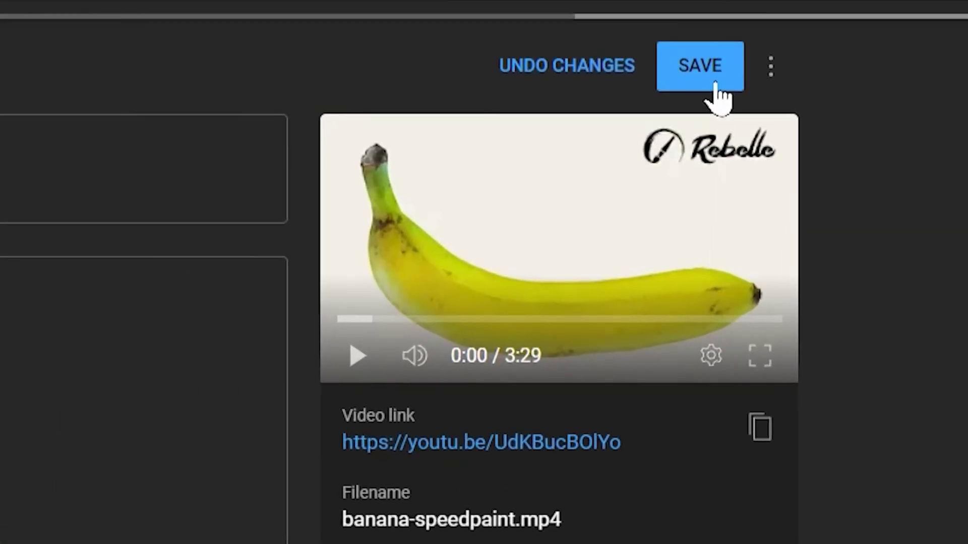
left_click(715, 85)
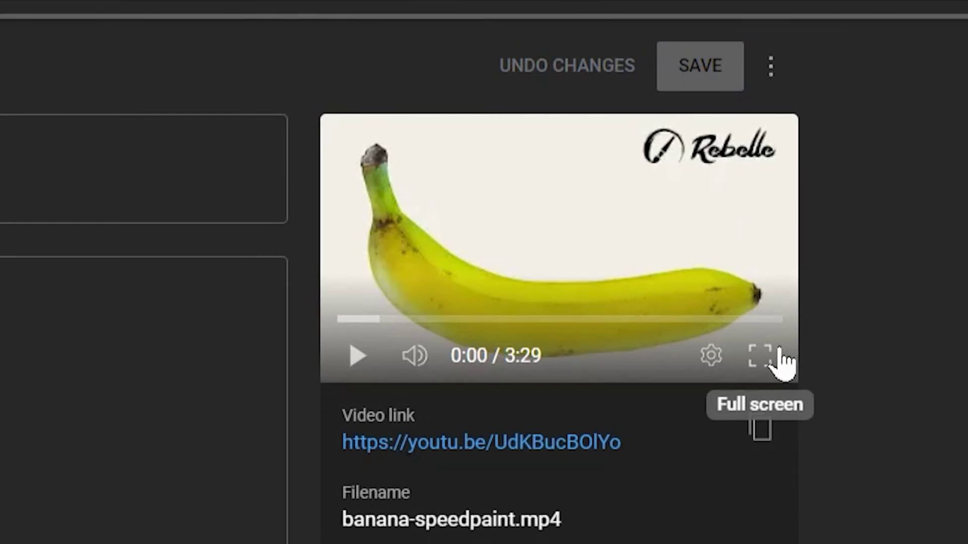
Step: Open the banana video's watch page in a new tab and search YouTube for 'rebelle art tutorial'
left_click(458, 443)
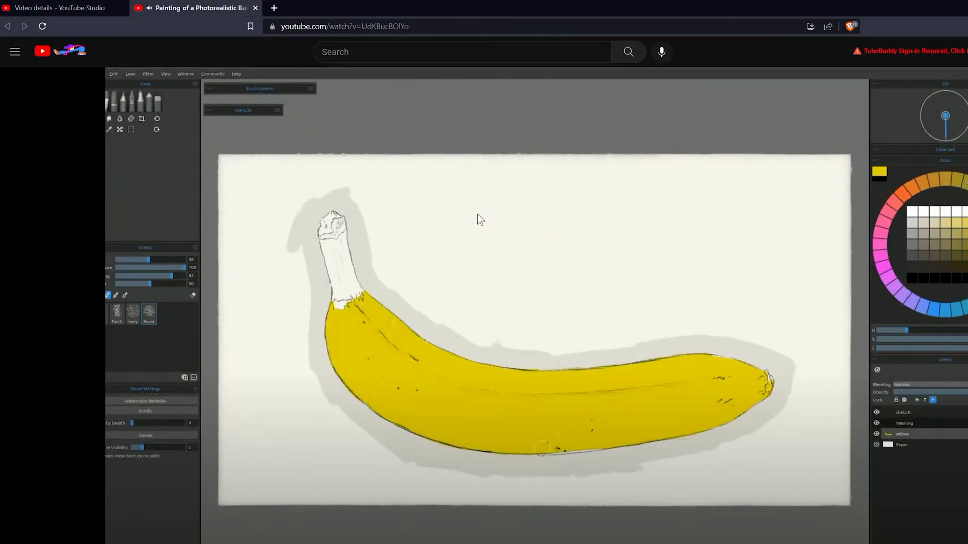
key("slash")
type("rebelle art tutorialk")
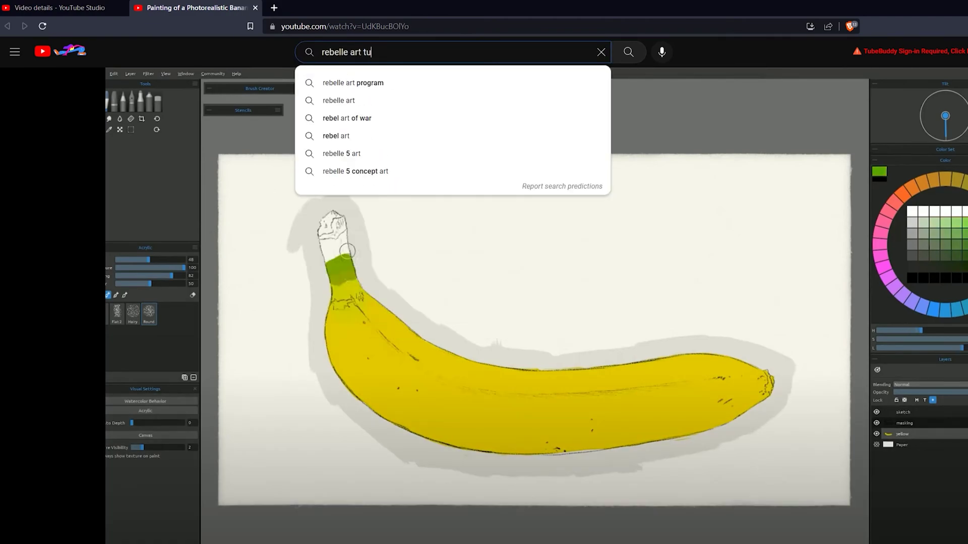
key("Return")
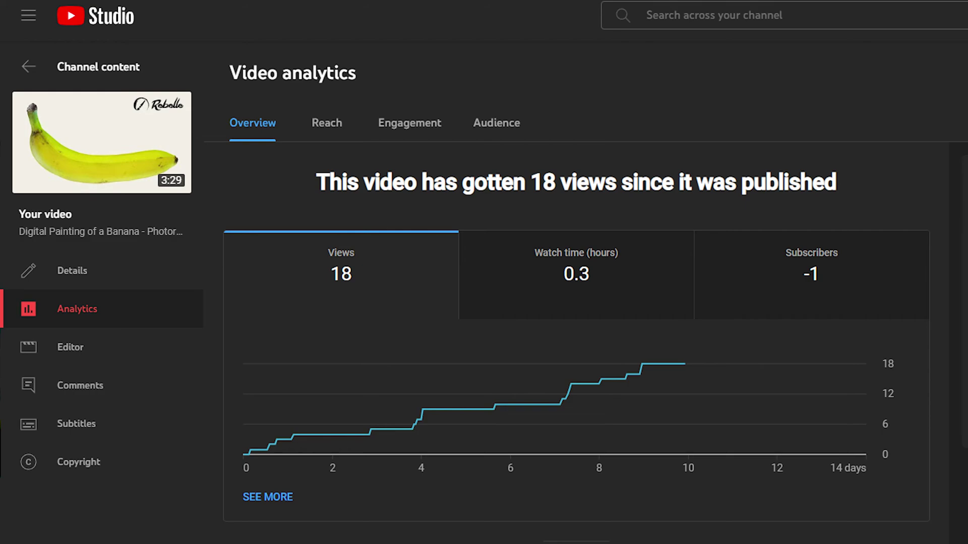
Step: Check the Go live streaming setup page from the Create menu
left_click(903, 18)
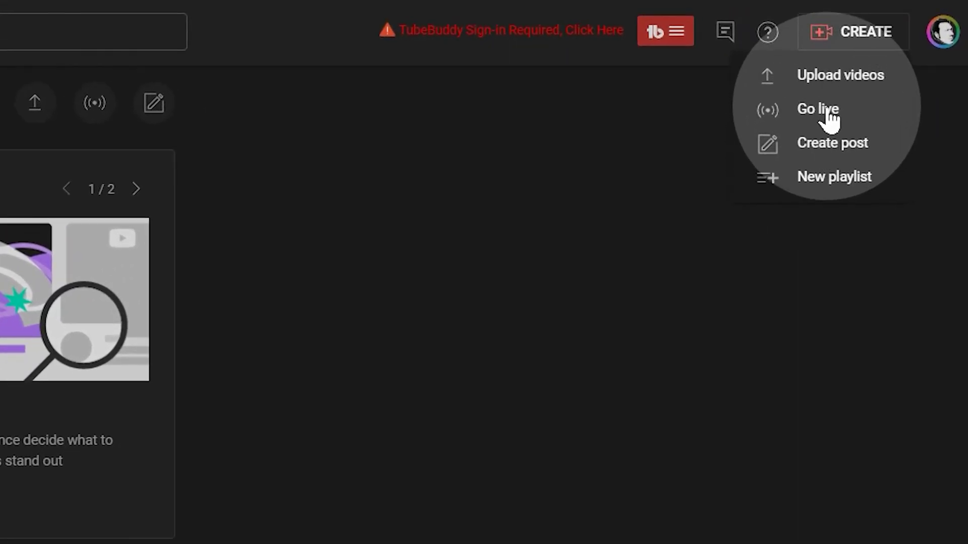
left_click(831, 117)
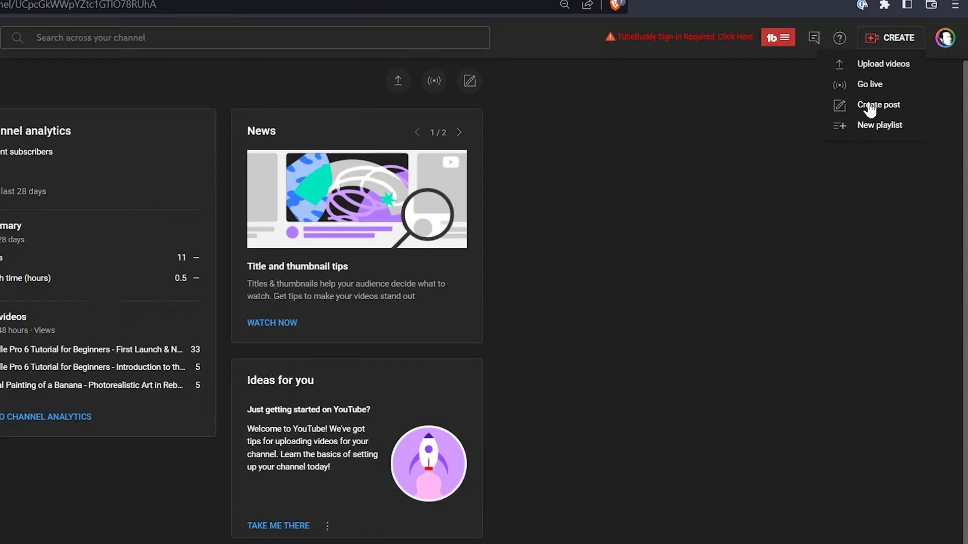
Step: Draft a post asking 'Would you be interested in a paid course for Rebelle Pro 6?' as a Yes/No poll
left_click(870, 105)
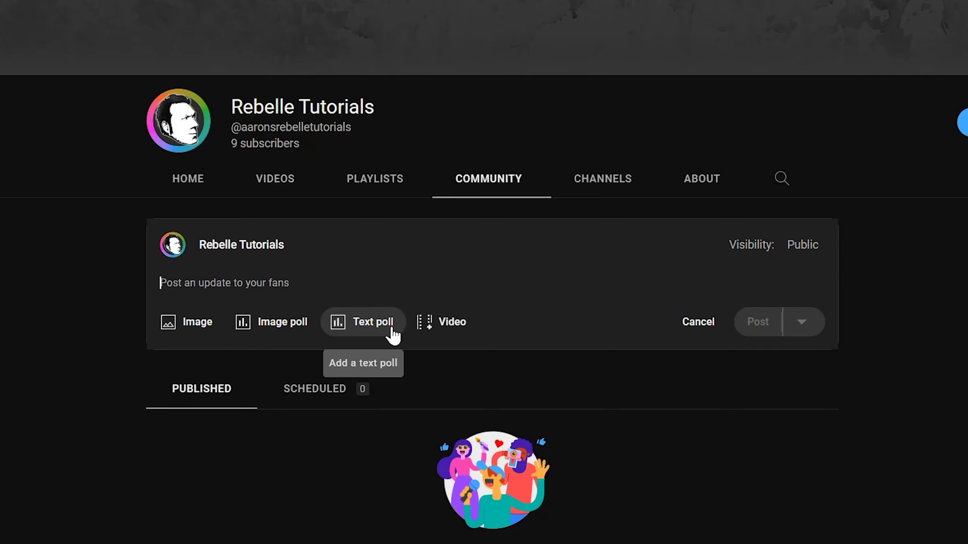
type("Would you be interested in a paid course for Rebelle Pro 6?")
left_click(392, 329)
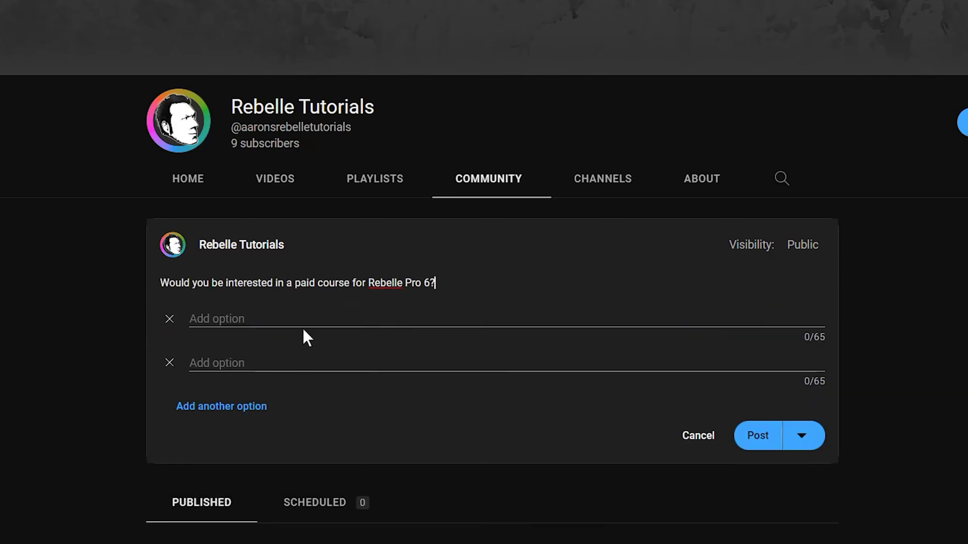
left_click(304, 332)
type("Yes")
key("Tab")
type("No")
Step: Choose Schedule post for the poll and look for the Jan 14, 2023 date
left_click(801, 436)
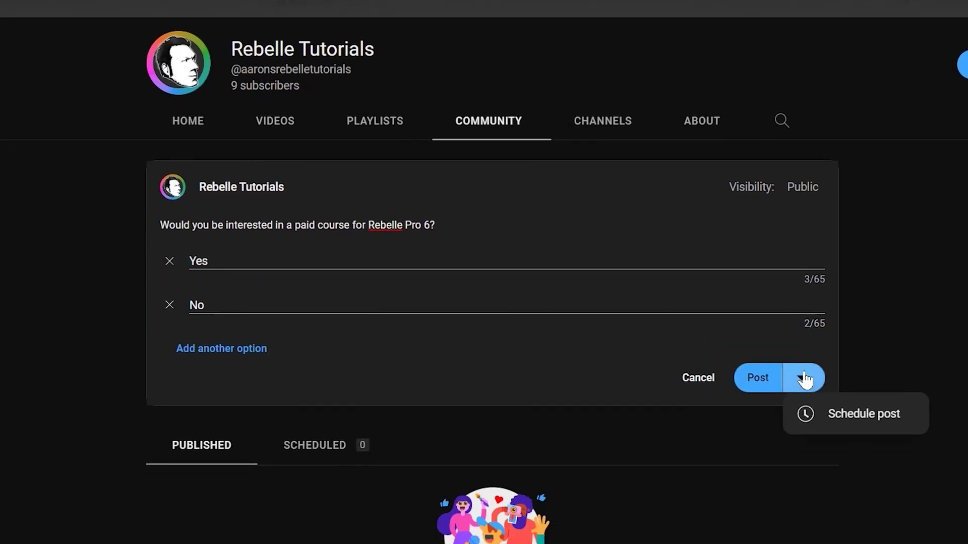
left_click(822, 354)
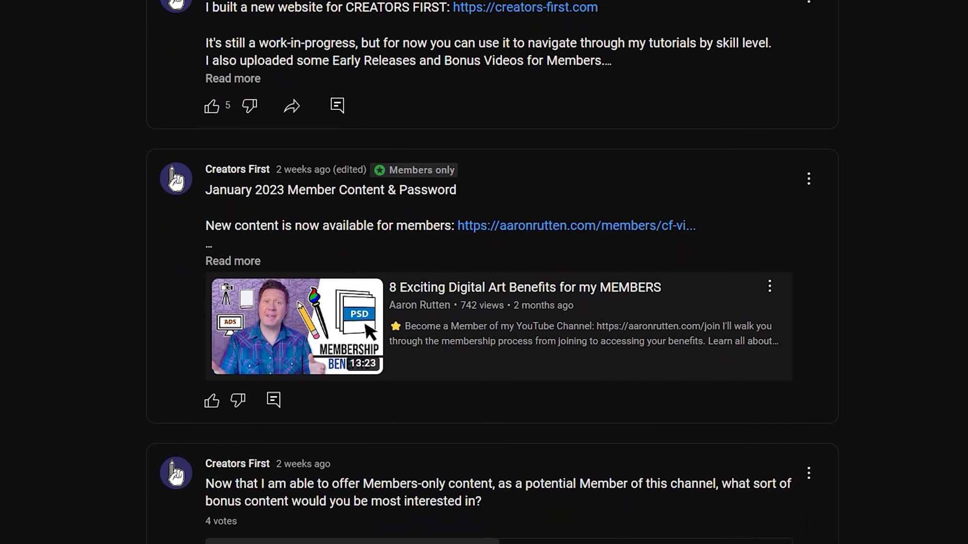
scroll(175, 311, "down", 8)
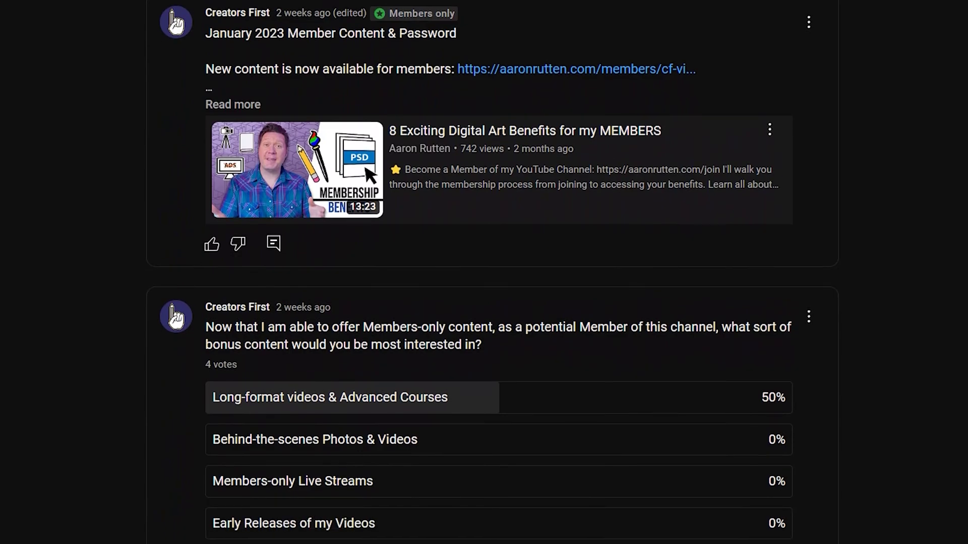
scroll(494, 272, "down", 15)
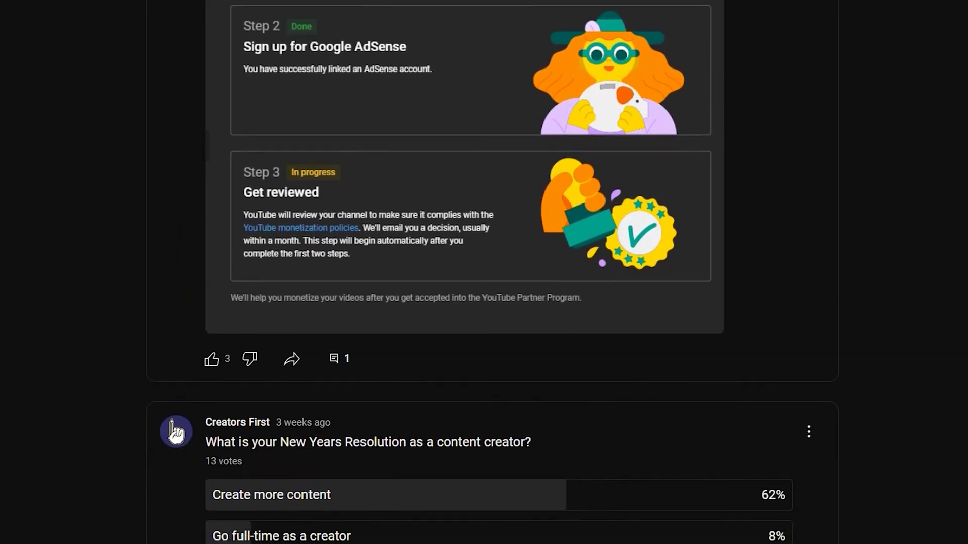
scroll(494, 272, "down", 20)
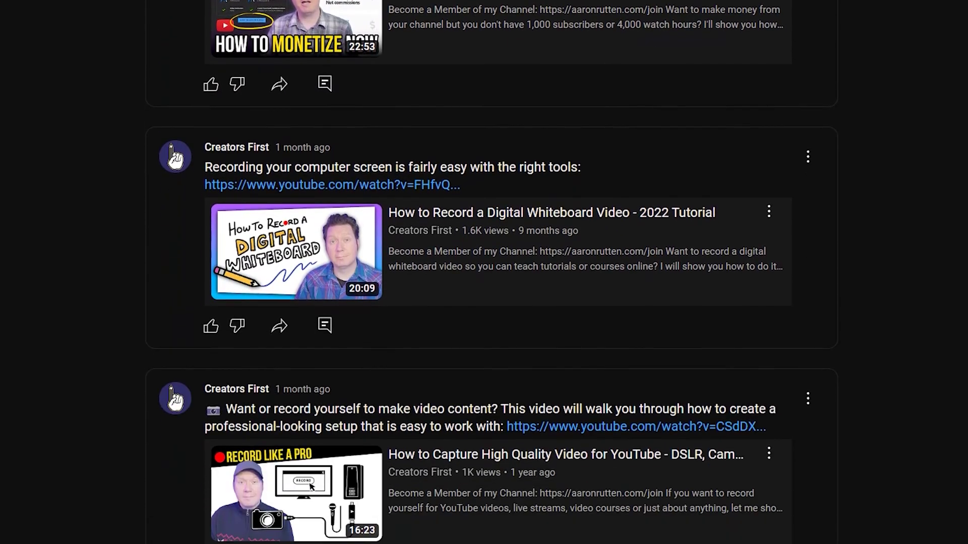
scroll(494, 272, "down", 8)
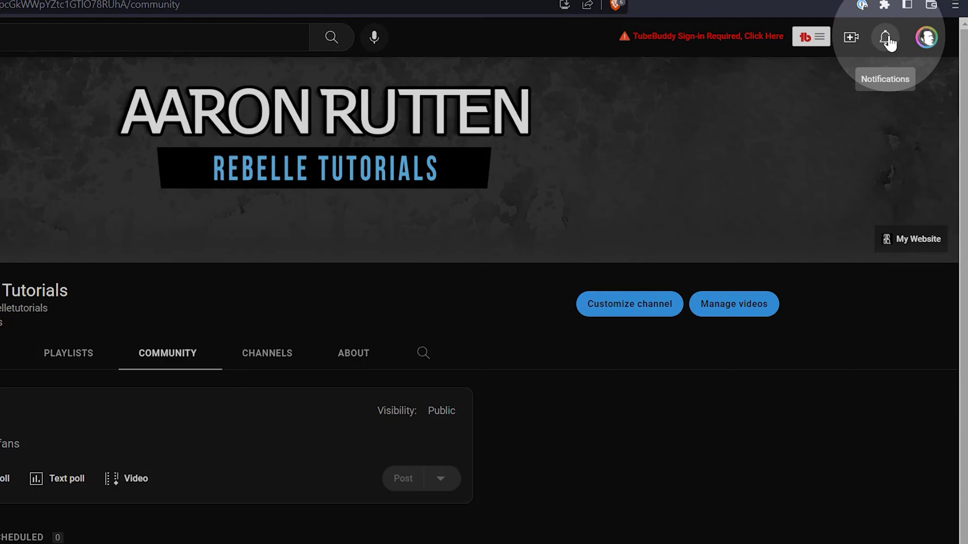
Step: Turn off Shared content notifications, leaving only replies and mentions on
left_click(888, 40)
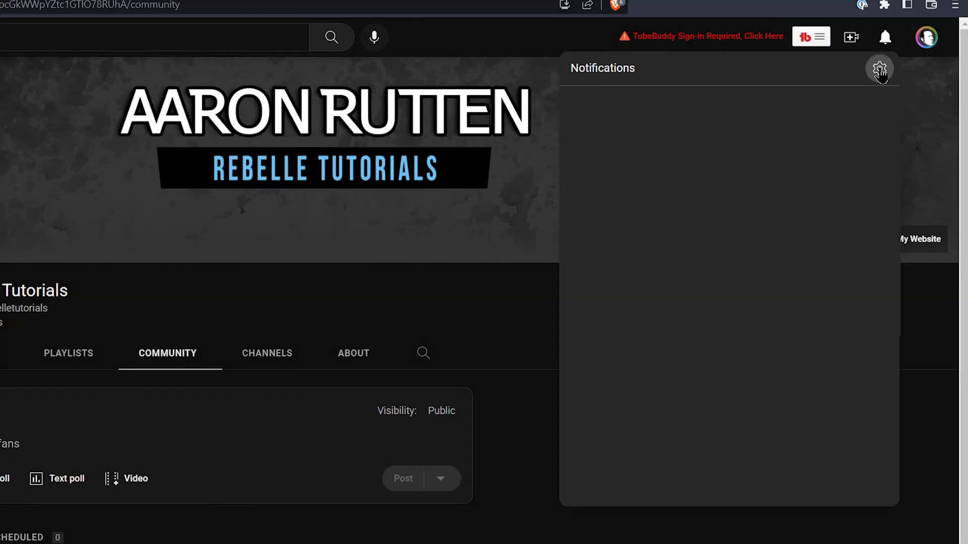
left_click(880, 69)
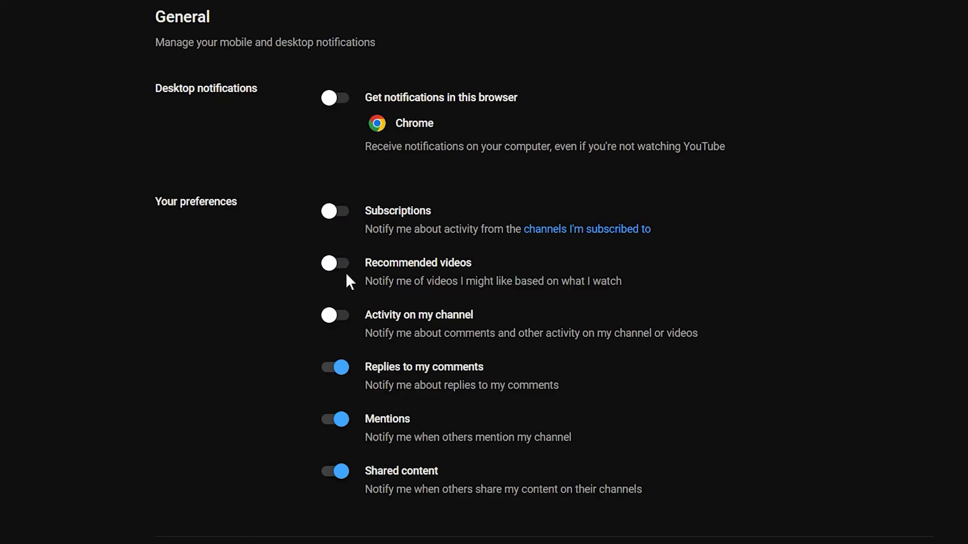
left_click(337, 477)
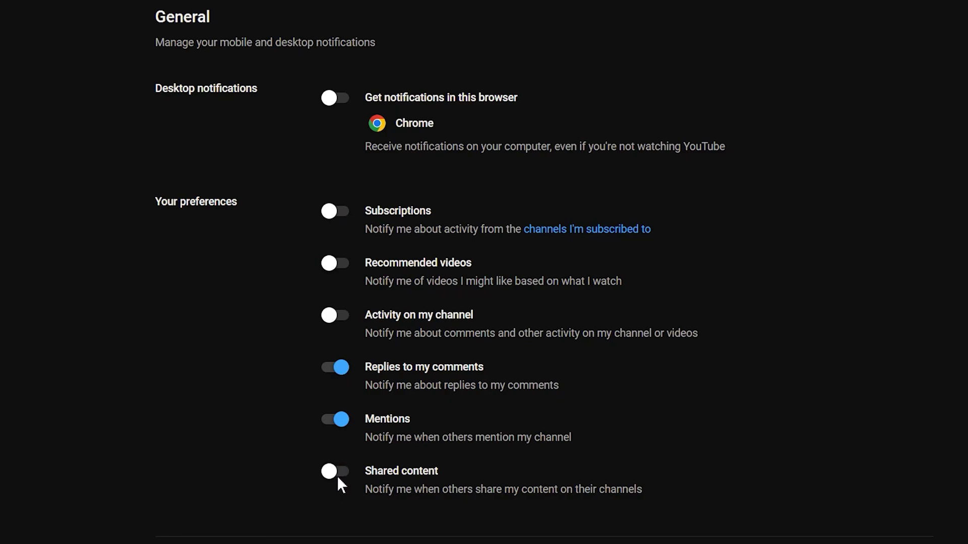